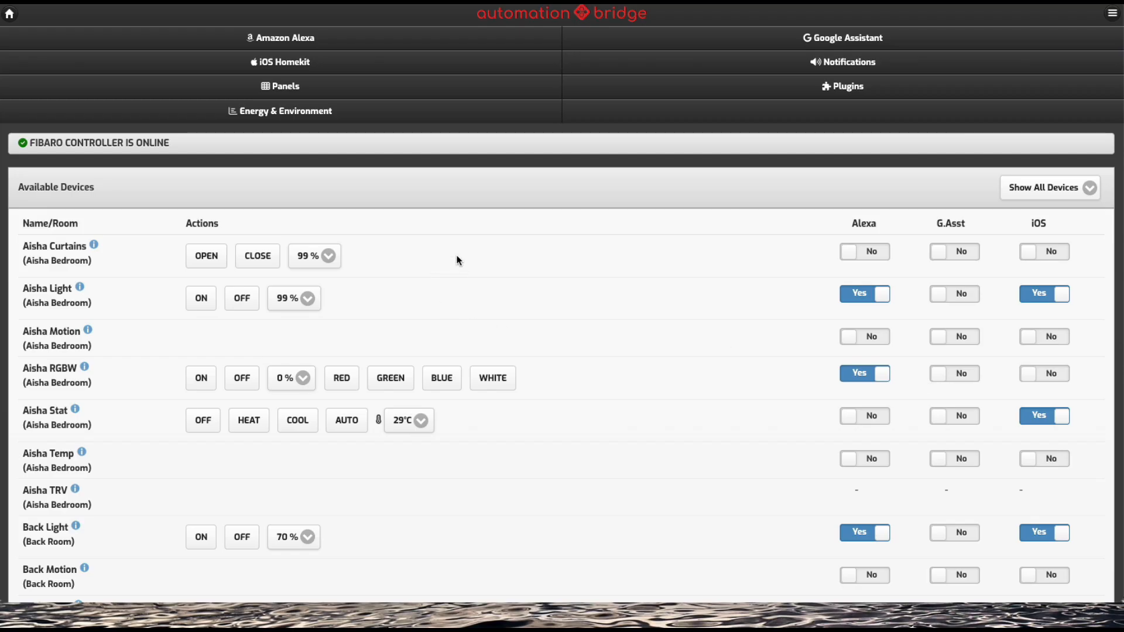
Step: Look over the available plugins and the camera listed under the IP Cameras plugin, and return to the home page
click(828, 89)
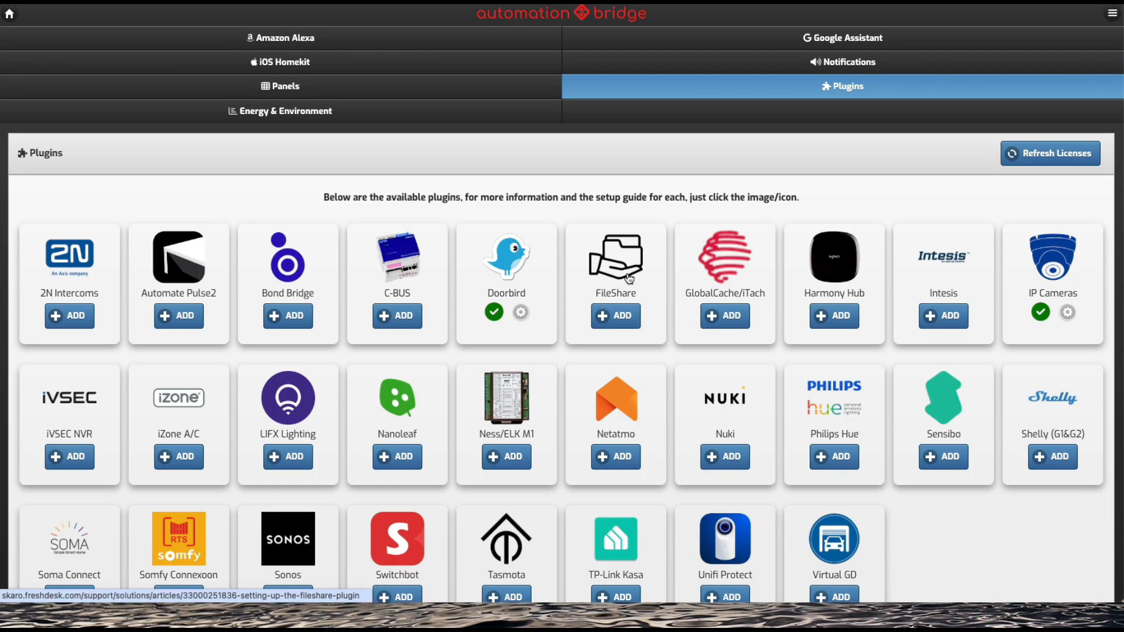
scroll(629, 278, down, 1)
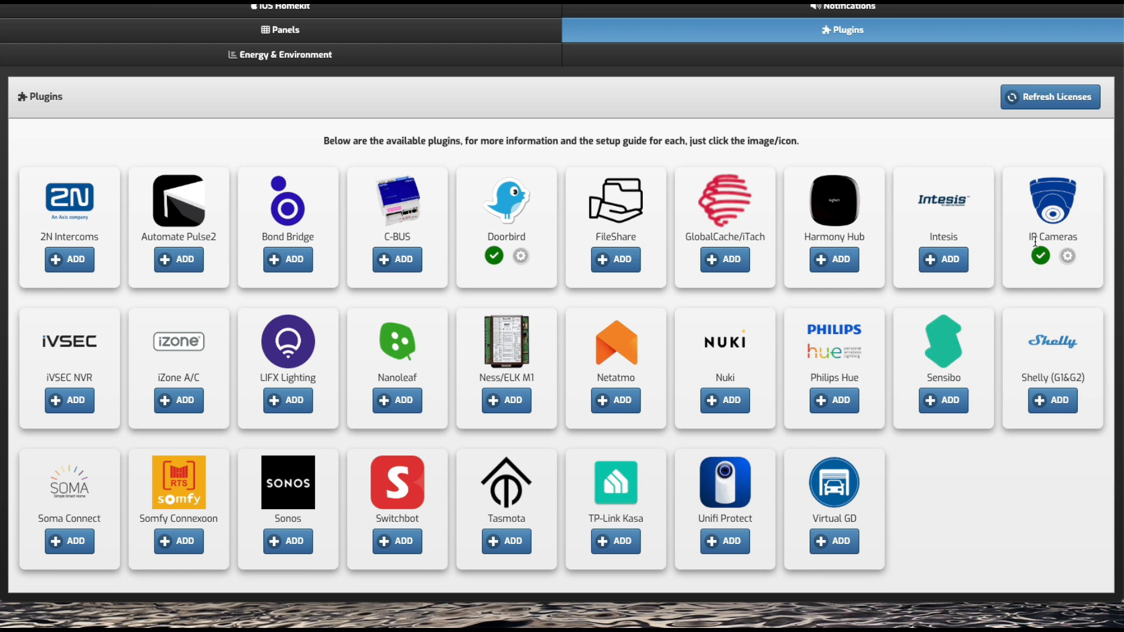
click(1061, 260)
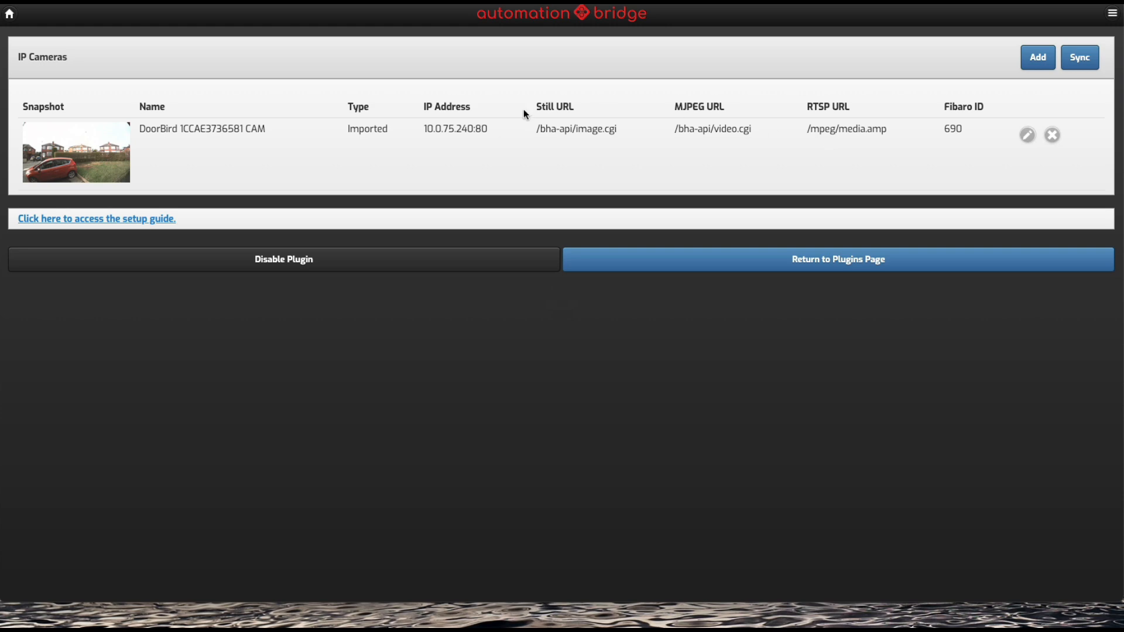
click(9, 24)
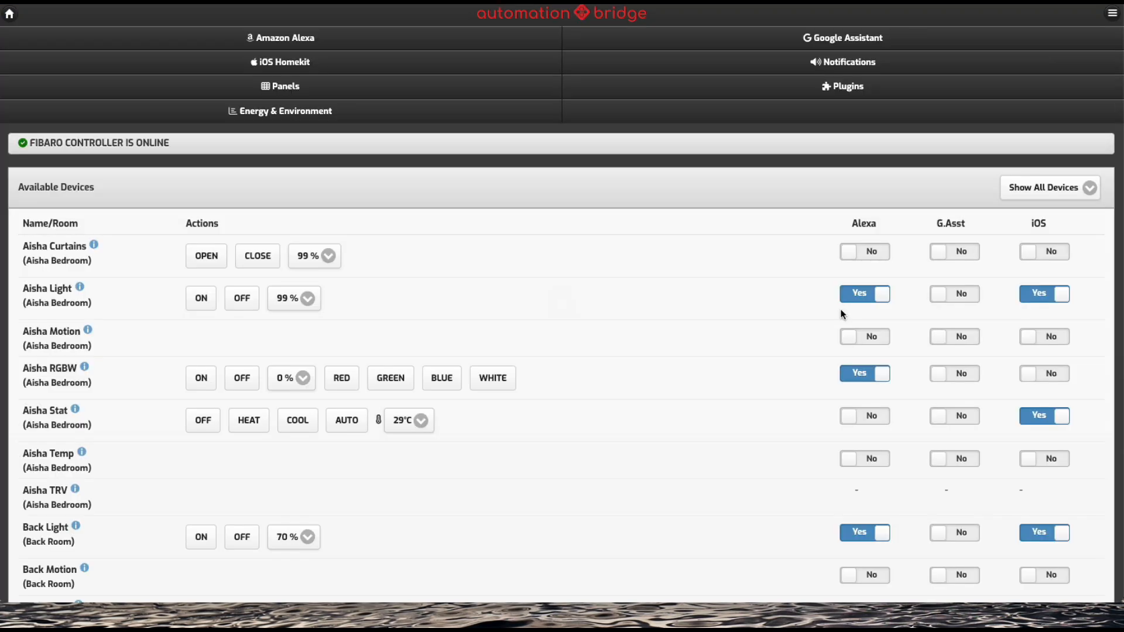
scroll(843, 314, down, 3)
scroll(843, 315, up, 3)
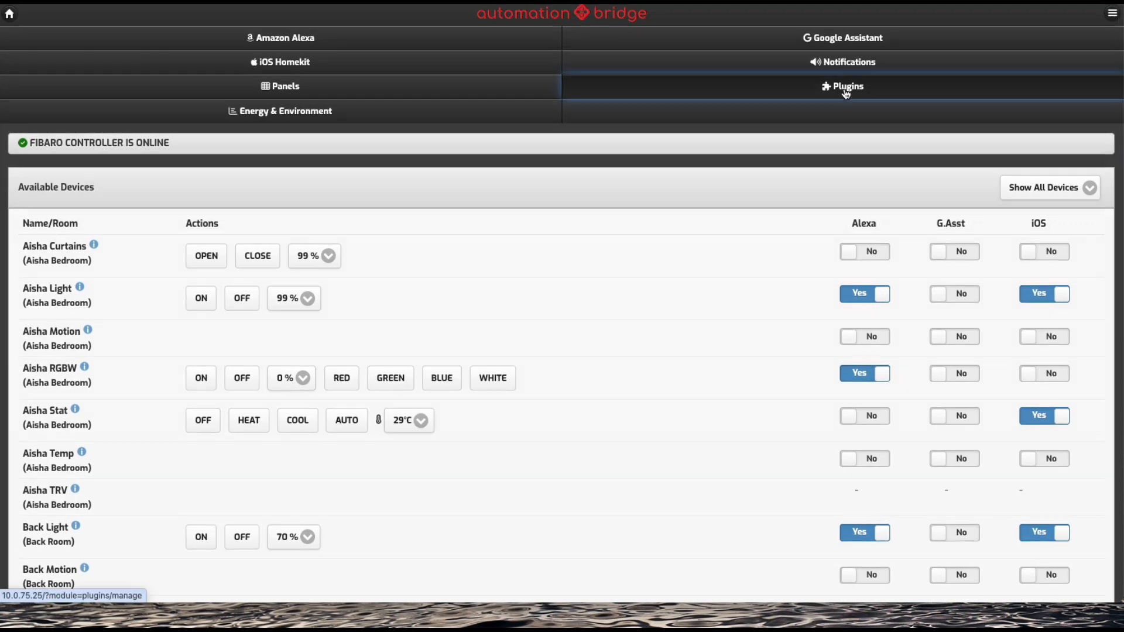
click(828, 86)
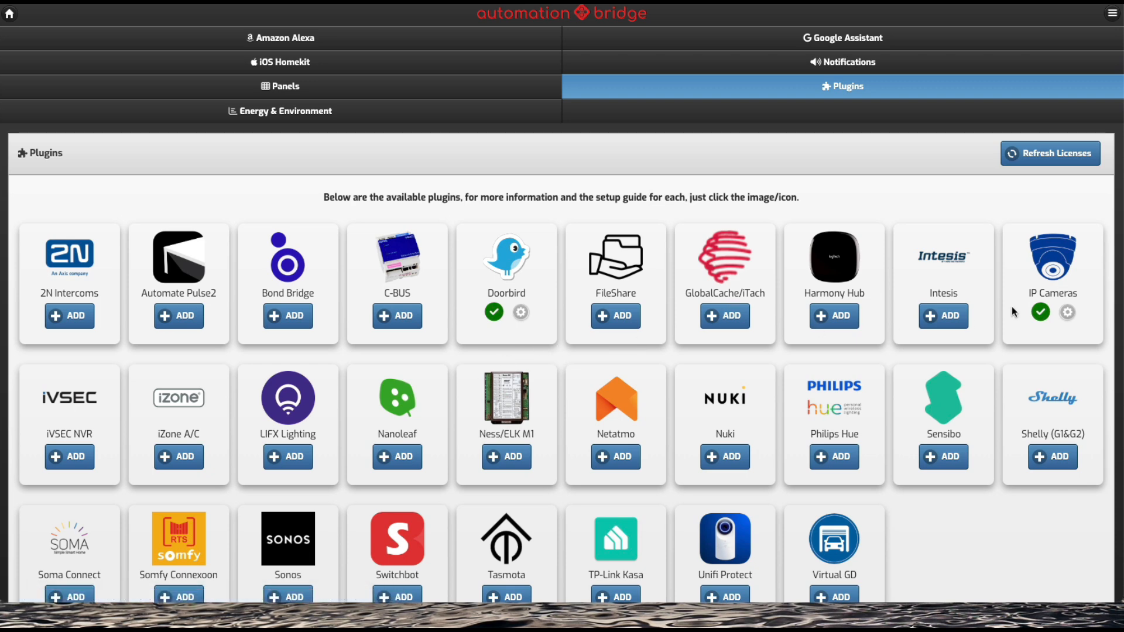
scroll(1053, 301, down, 1)
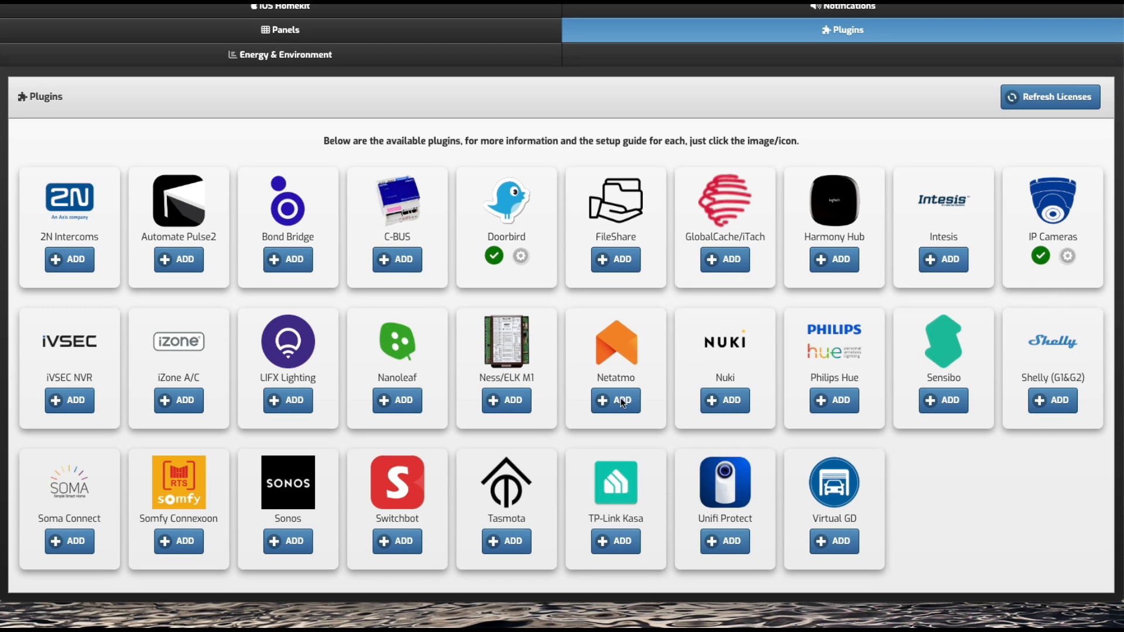
click(728, 546)
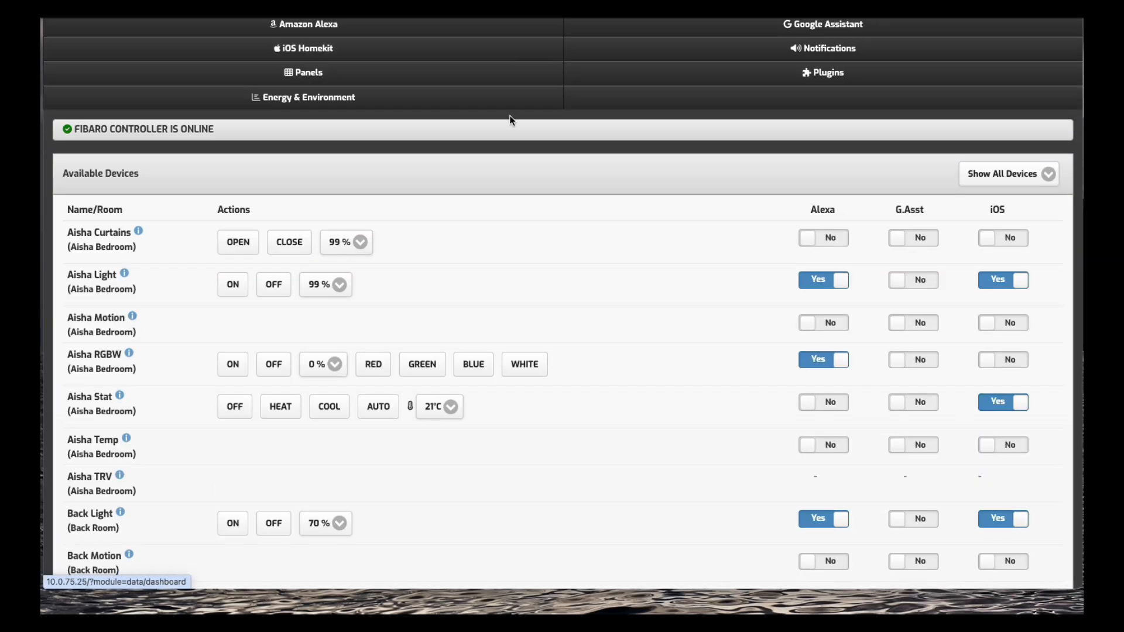
Step: Start adding the Unifi Protect plugin from the list of available plugins
click(806, 85)
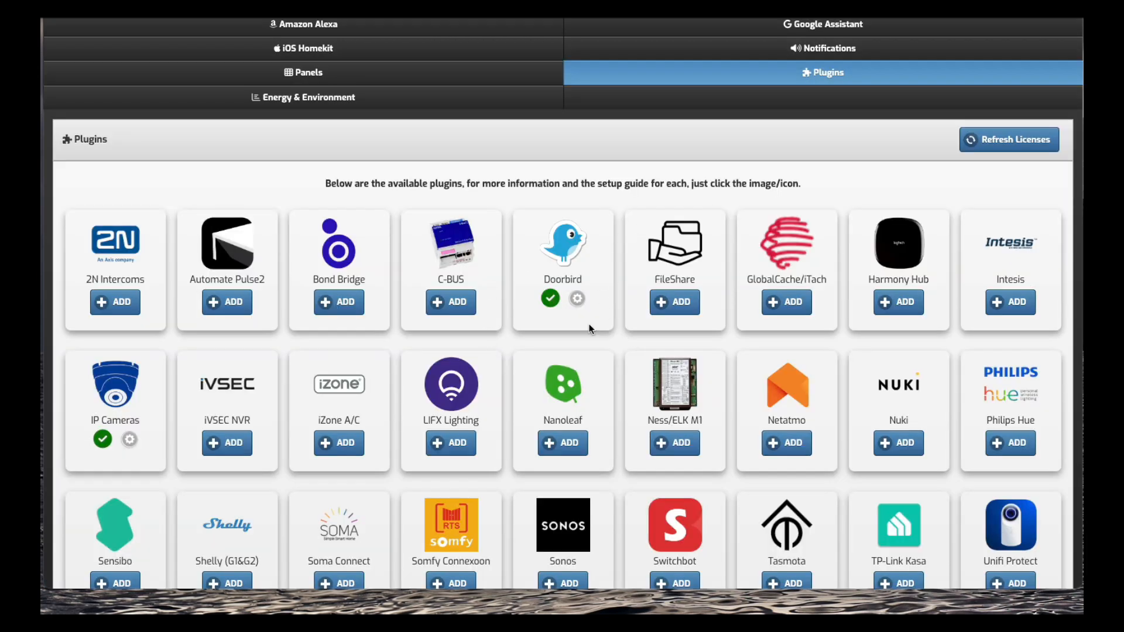
scroll(589, 328, down, 3)
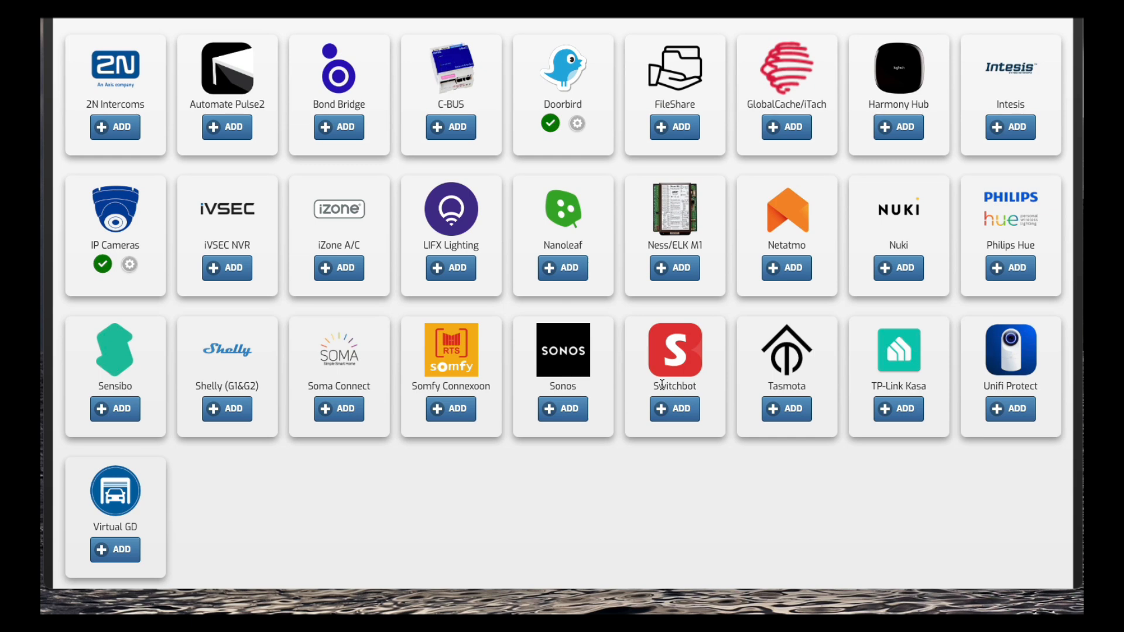
click(1011, 409)
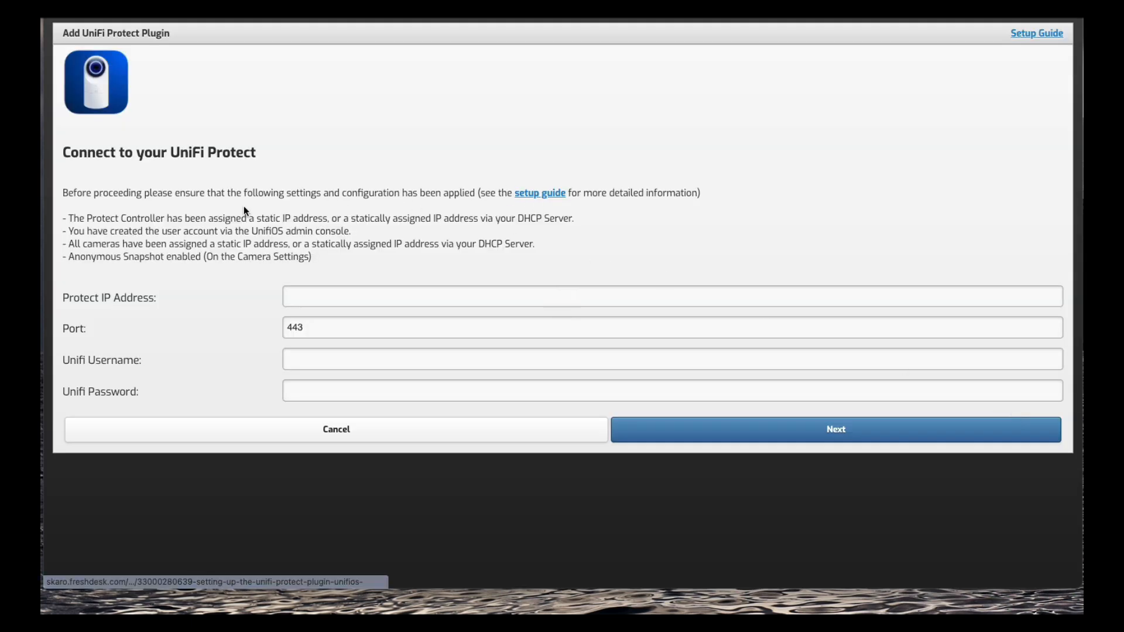
Step: Read the setup guide's prerequisites on static IP addresses, the UnifiOS admin account and the Anonymous Snapshot setting for each camera
click(544, 194)
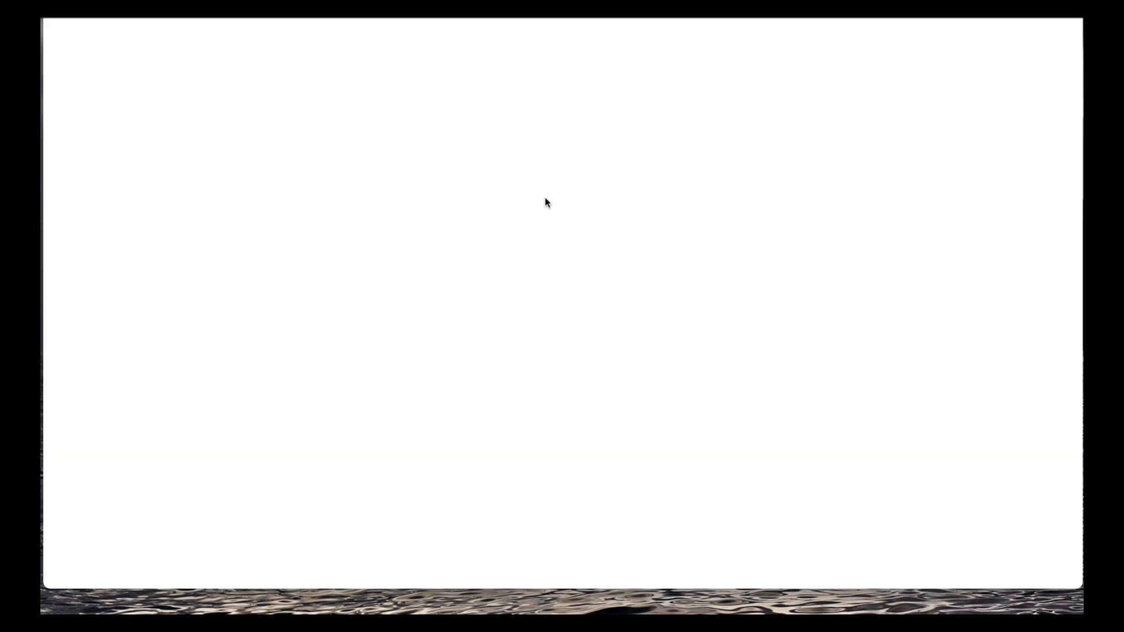
scroll(369, 279, down, 5)
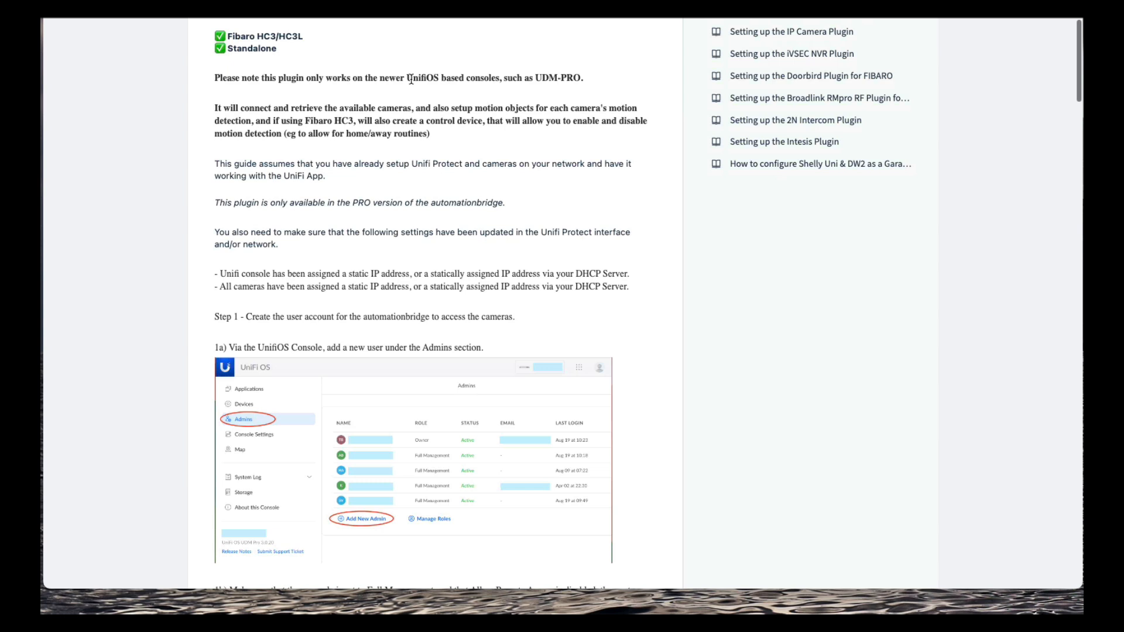
scroll(387, 237, down, 3)
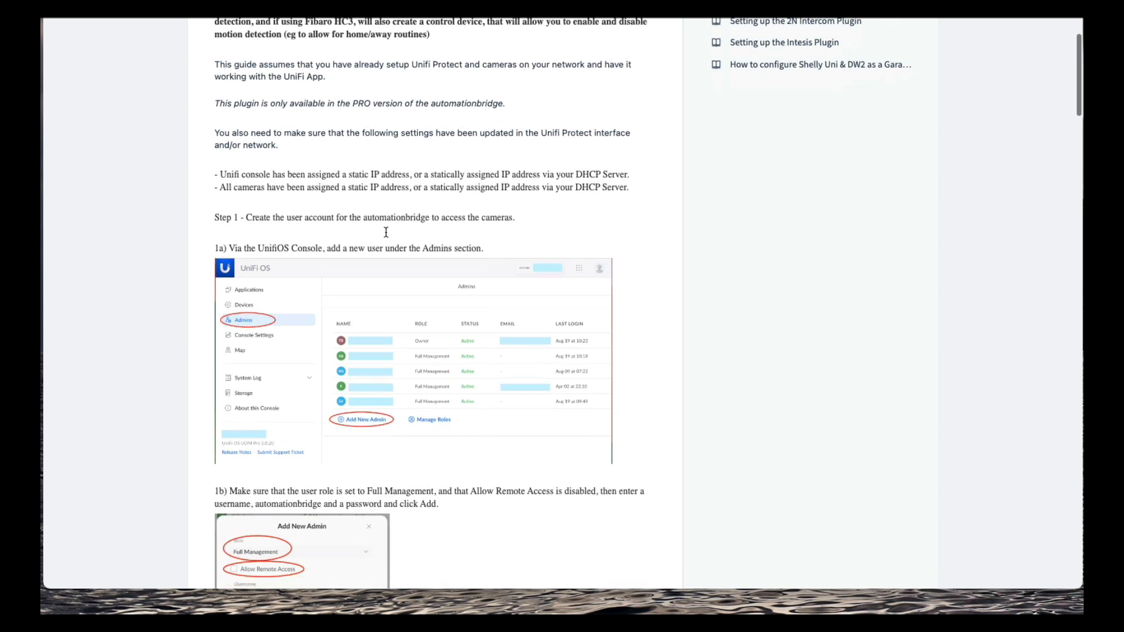
scroll(387, 236, up, 2)
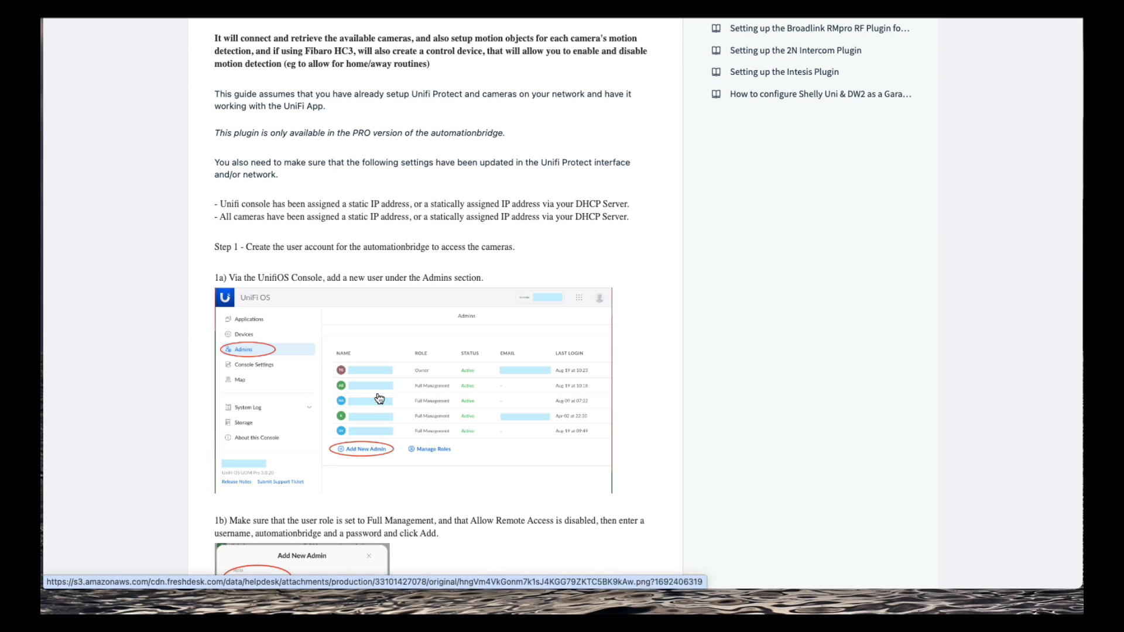
scroll(300, 392, down, 3)
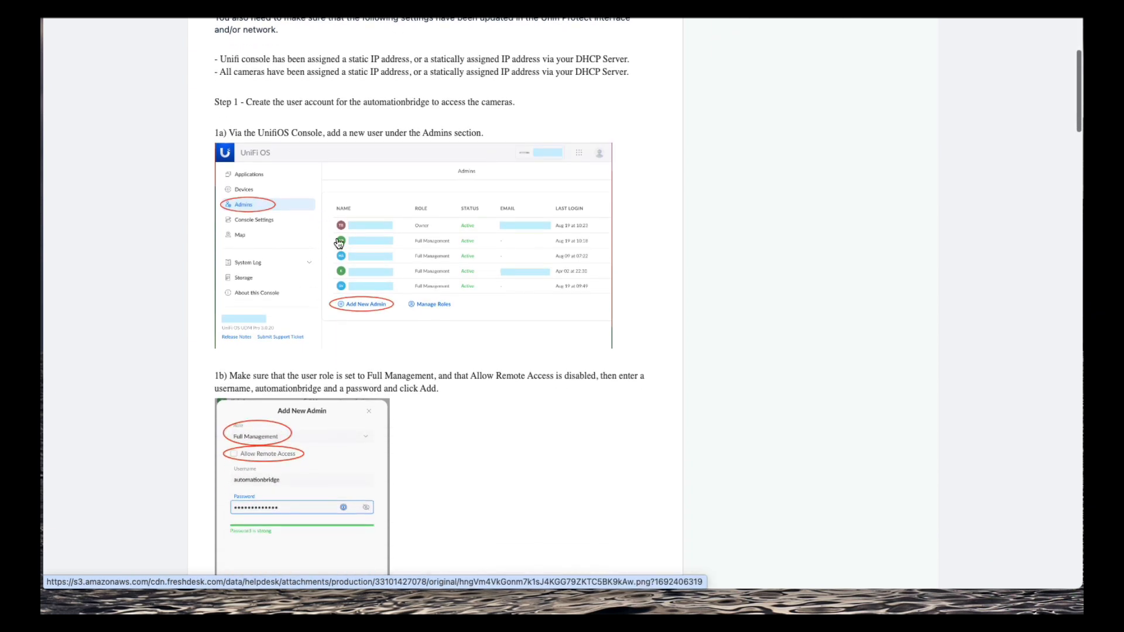
scroll(357, 285, down, 4)
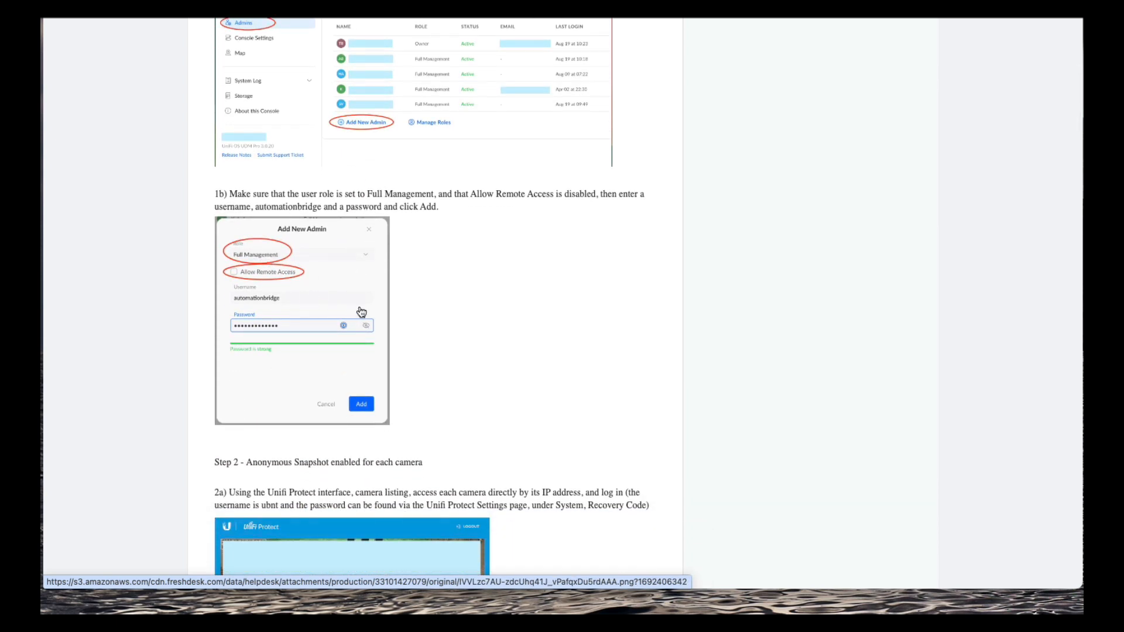
scroll(361, 311, down, 2)
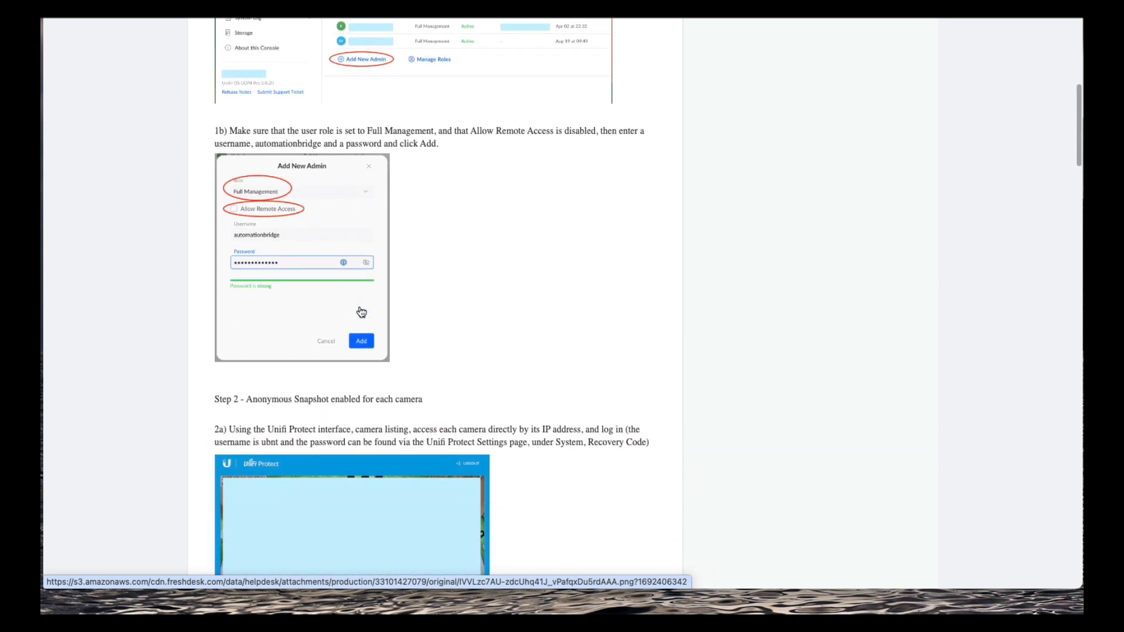
scroll(362, 311, down, 3)
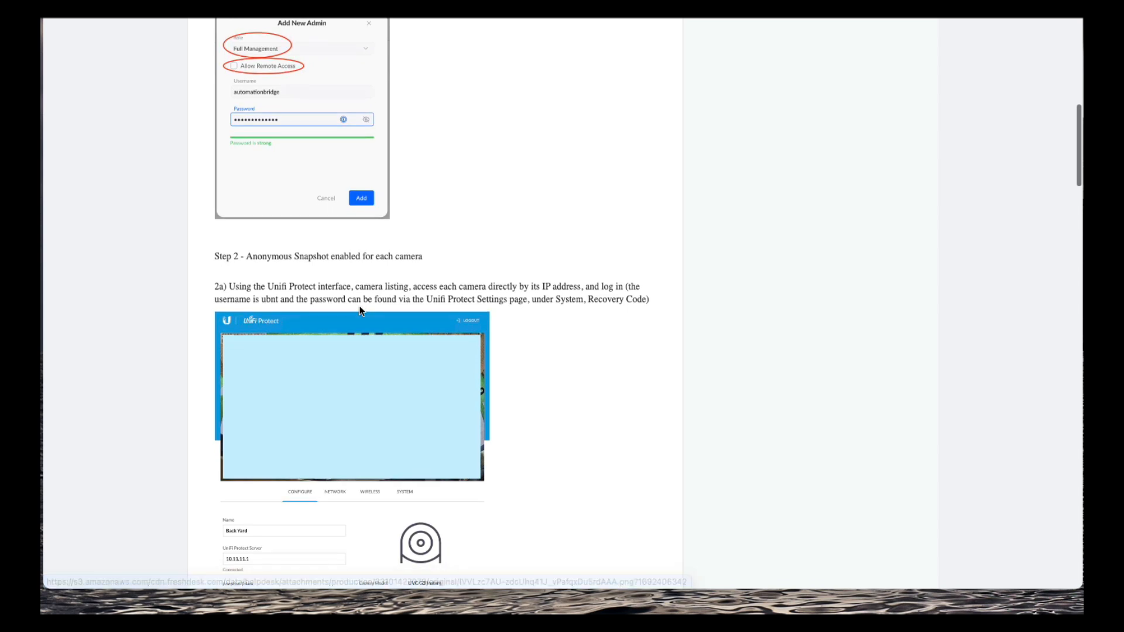
scroll(358, 334, down, 4)
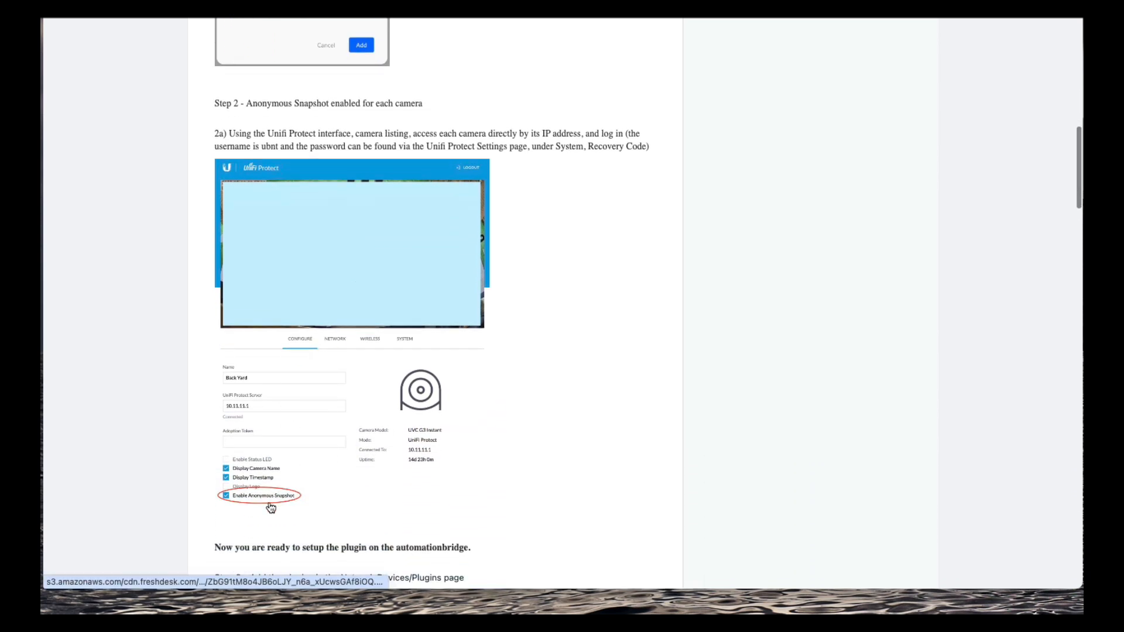
Step: Read the guide's plugin connection steps and its description of the camera, control and motion devices, and return to the plugin form
scroll(280, 501, down, 8)
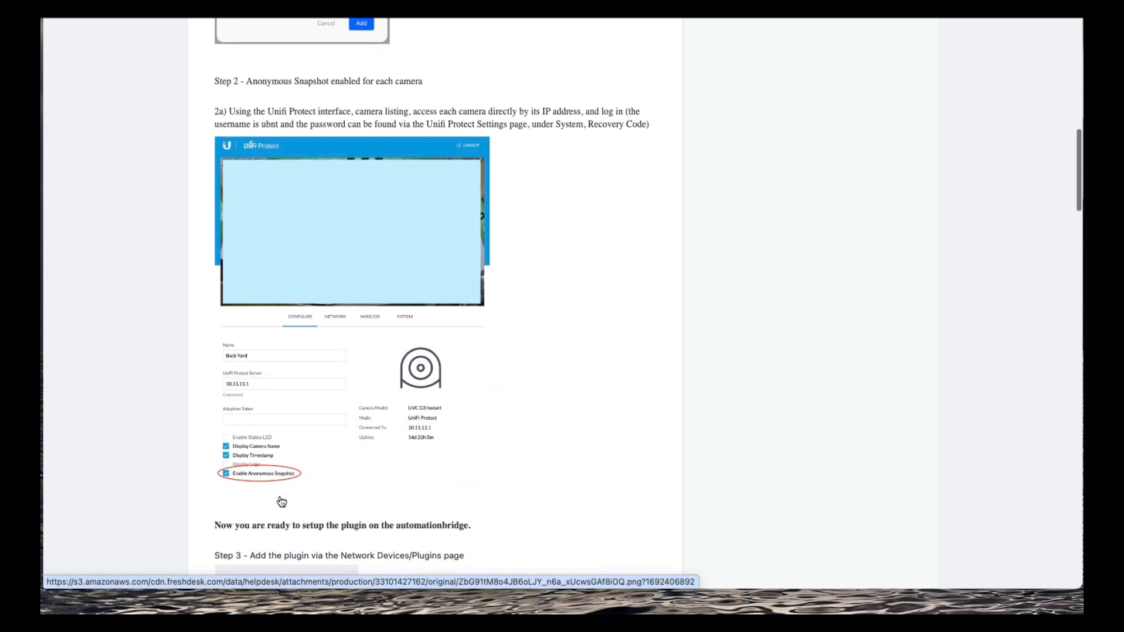
scroll(280, 495, down, 6)
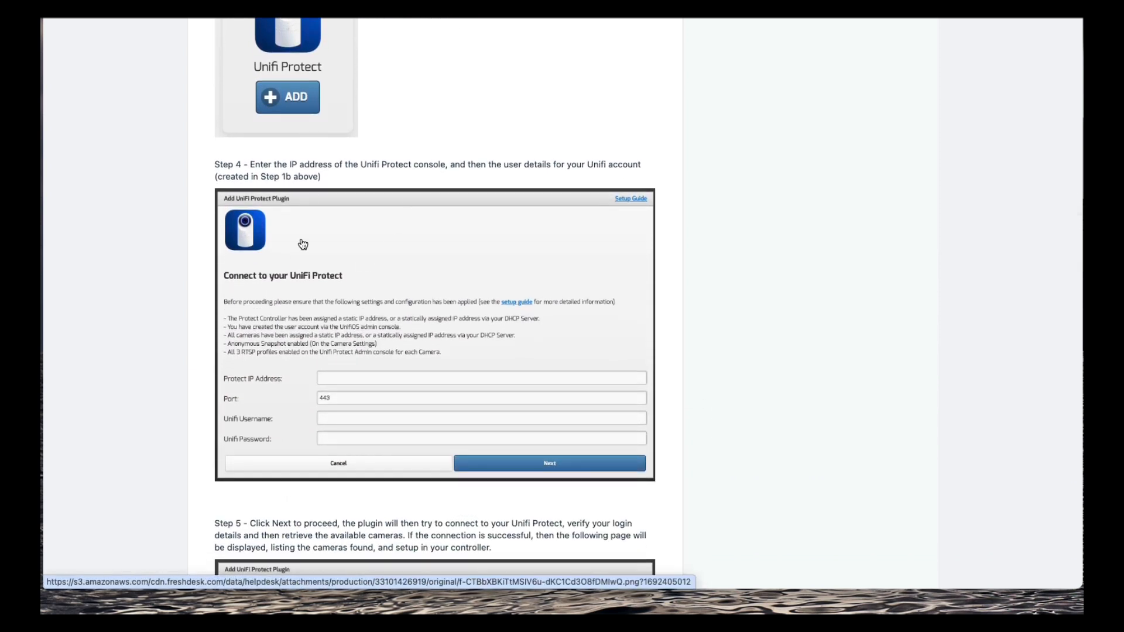
scroll(338, 236, down, 8)
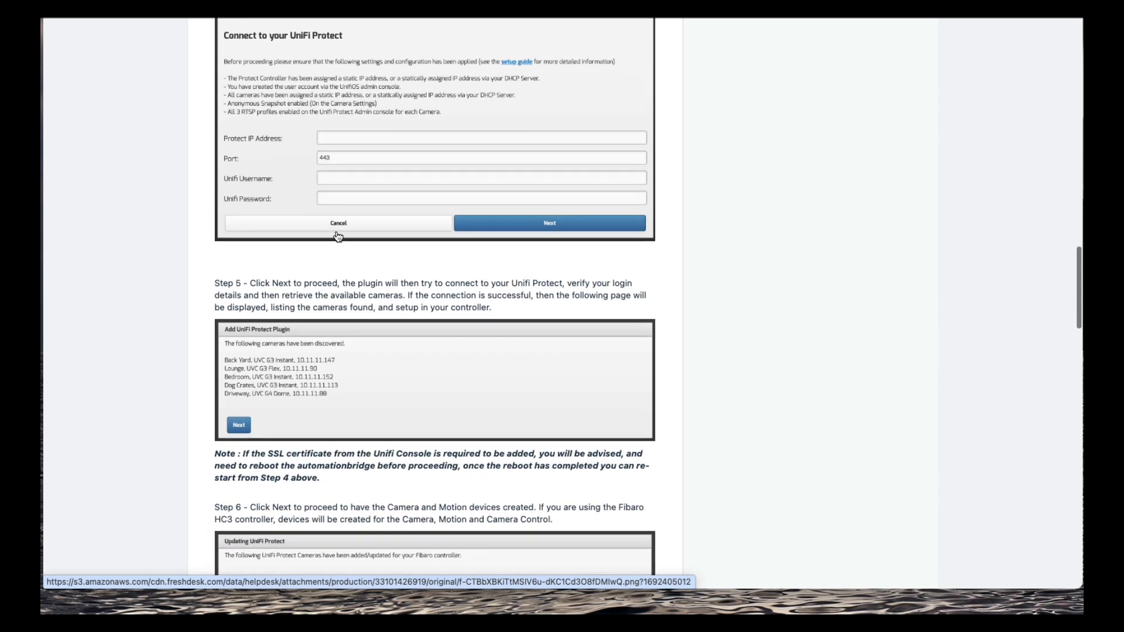
scroll(338, 237, down, 5)
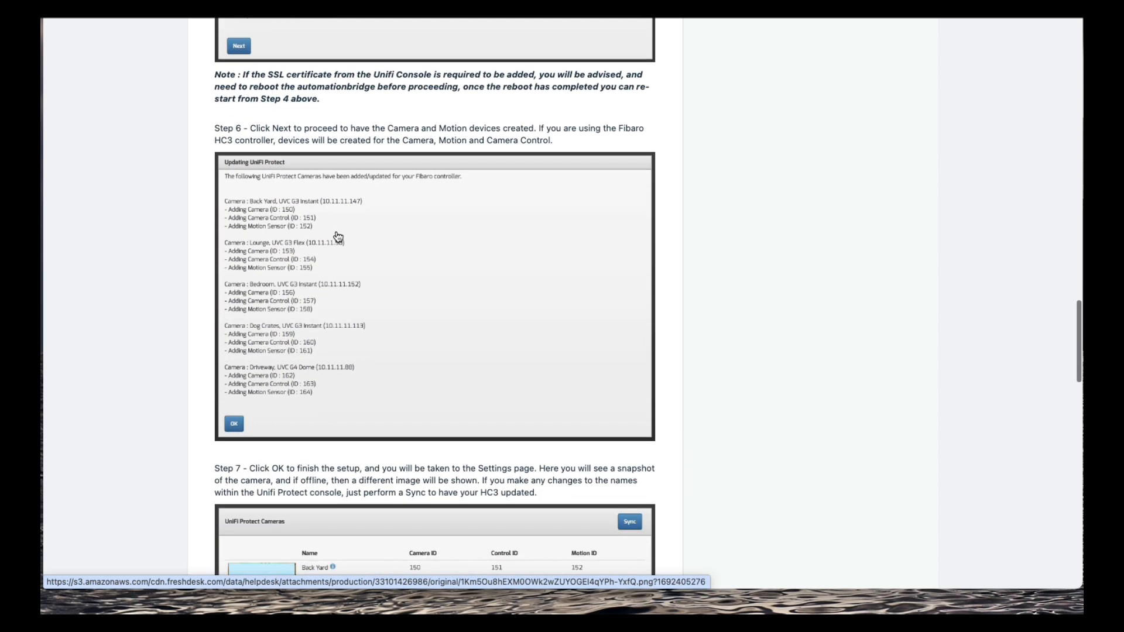
scroll(316, 371, down, 5)
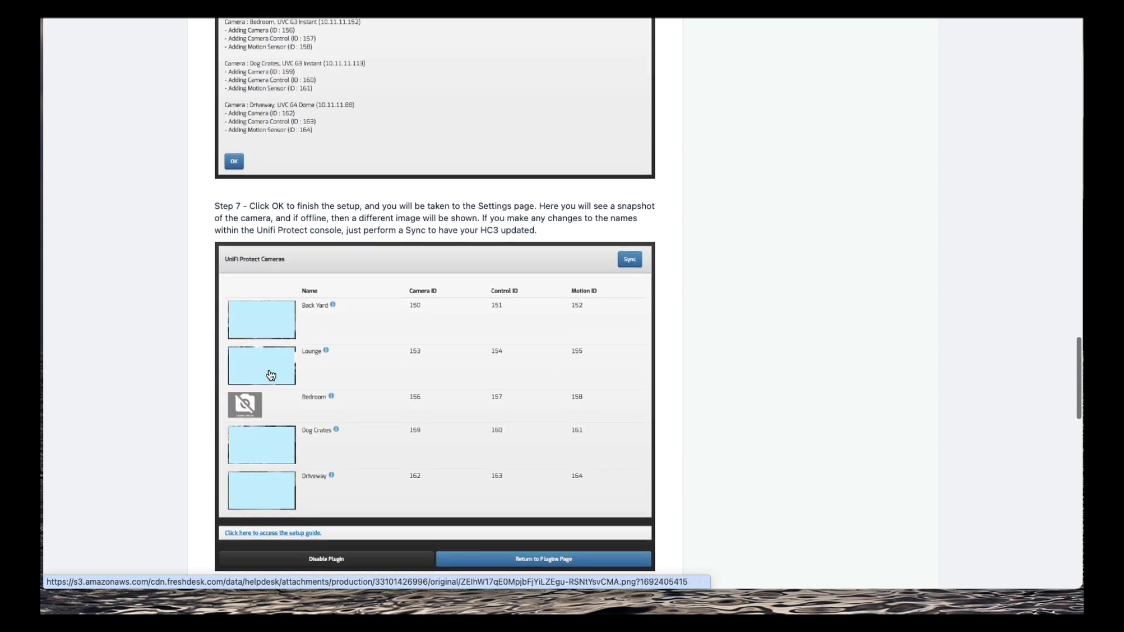
scroll(334, 446, down, 7)
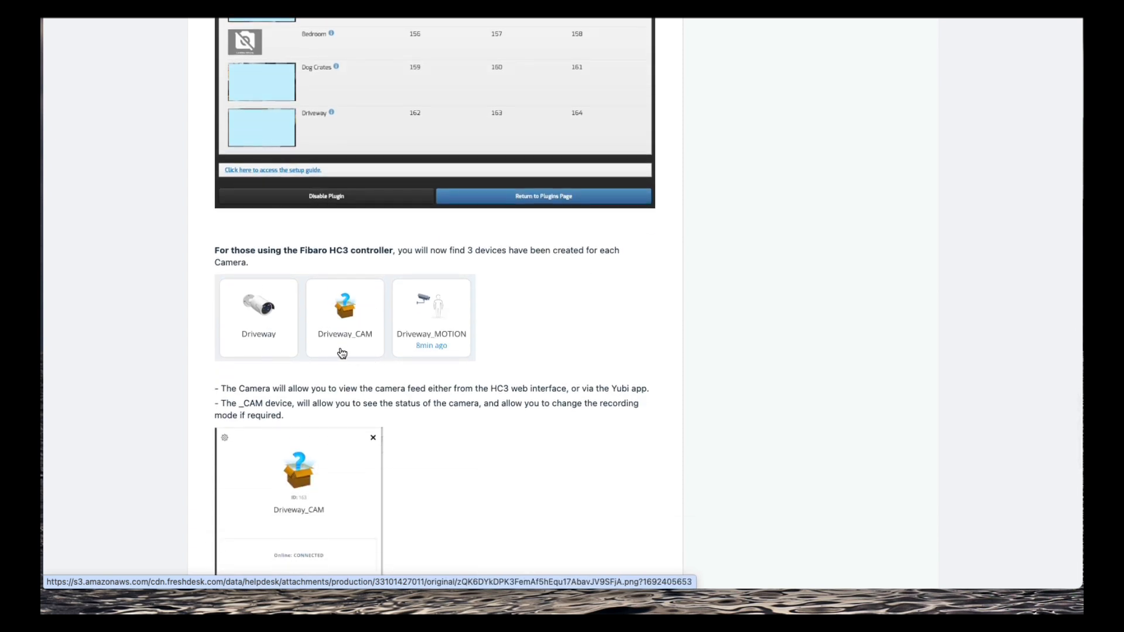
scroll(357, 366, down, 3)
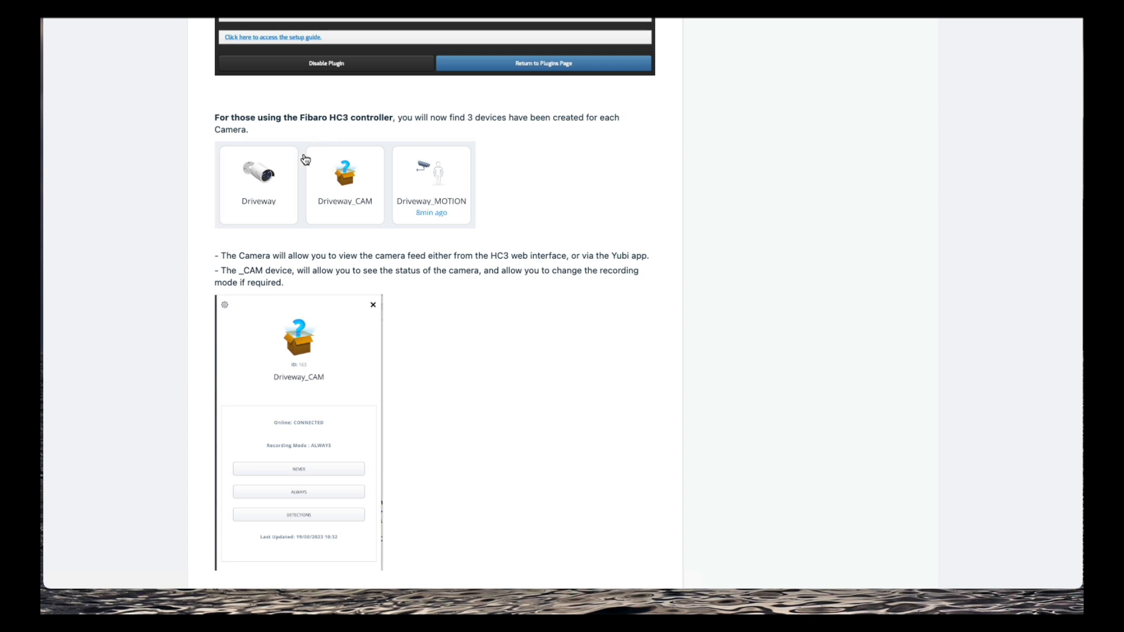
scroll(370, 272, down, 3)
scroll(369, 271, down, 5)
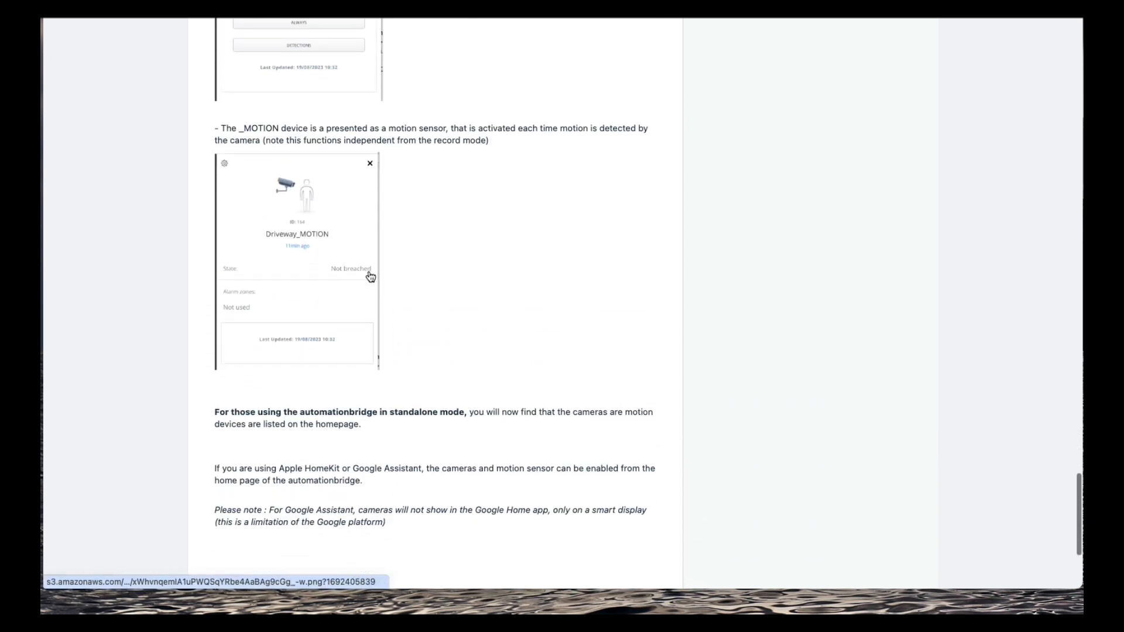
scroll(370, 277, down, 3)
scroll(370, 276, up, 6)
scroll(371, 276, up, 10)
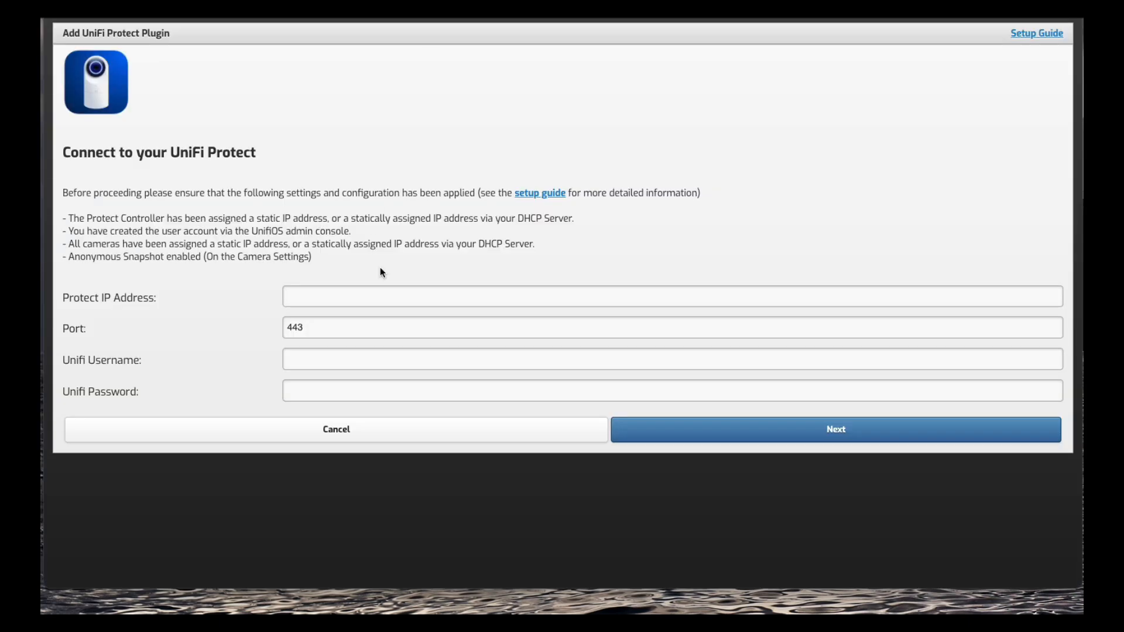
Step: Set the Protect IP address to 10.0.1.1, enter the Unifi username and password, and submit the connection details
click(332, 297)
text(10.0.1.1)
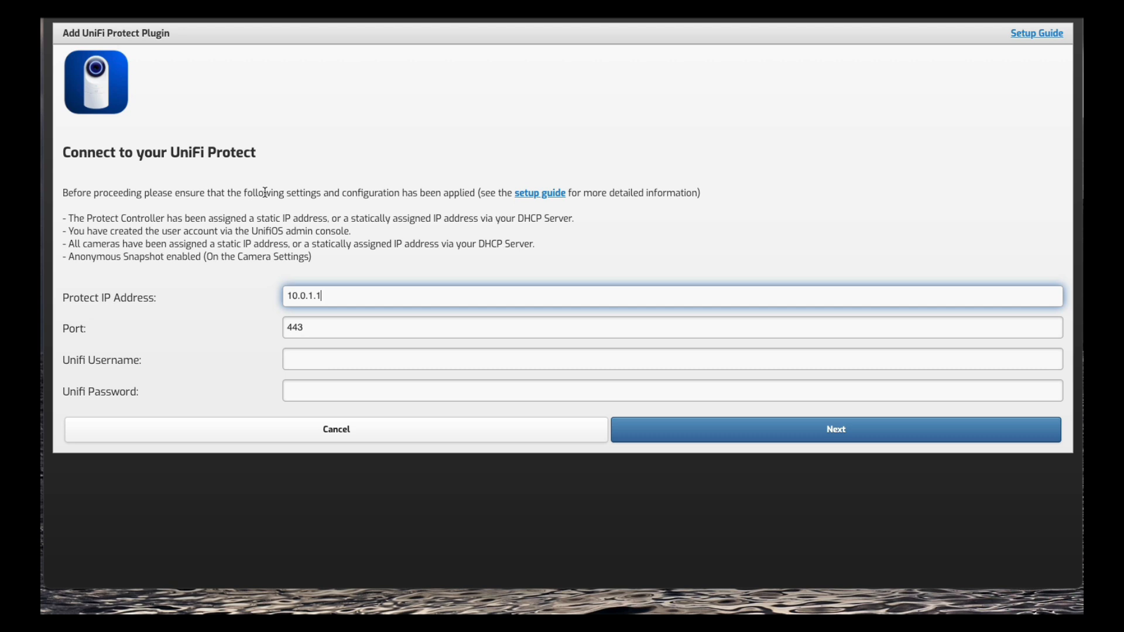
key(Tab)
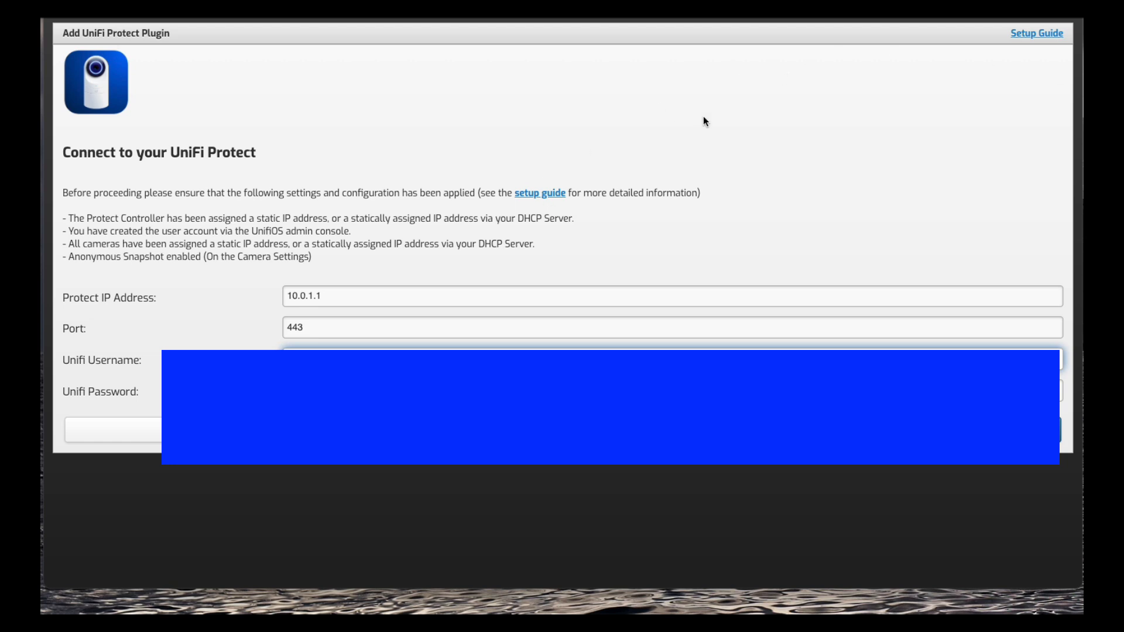
key(Tab)
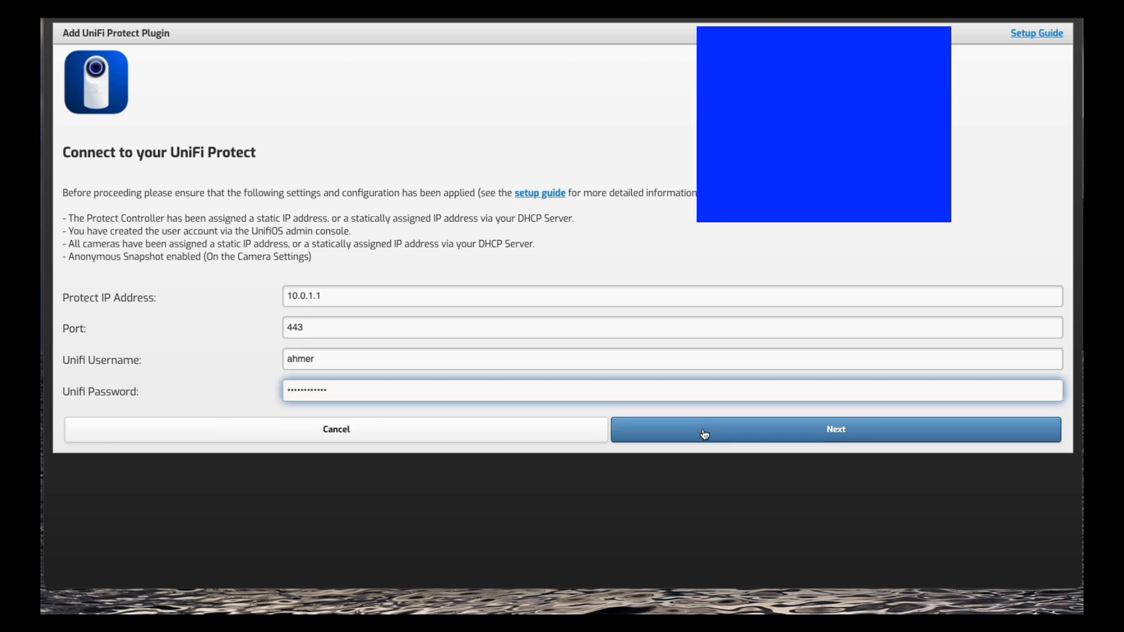
click(703, 429)
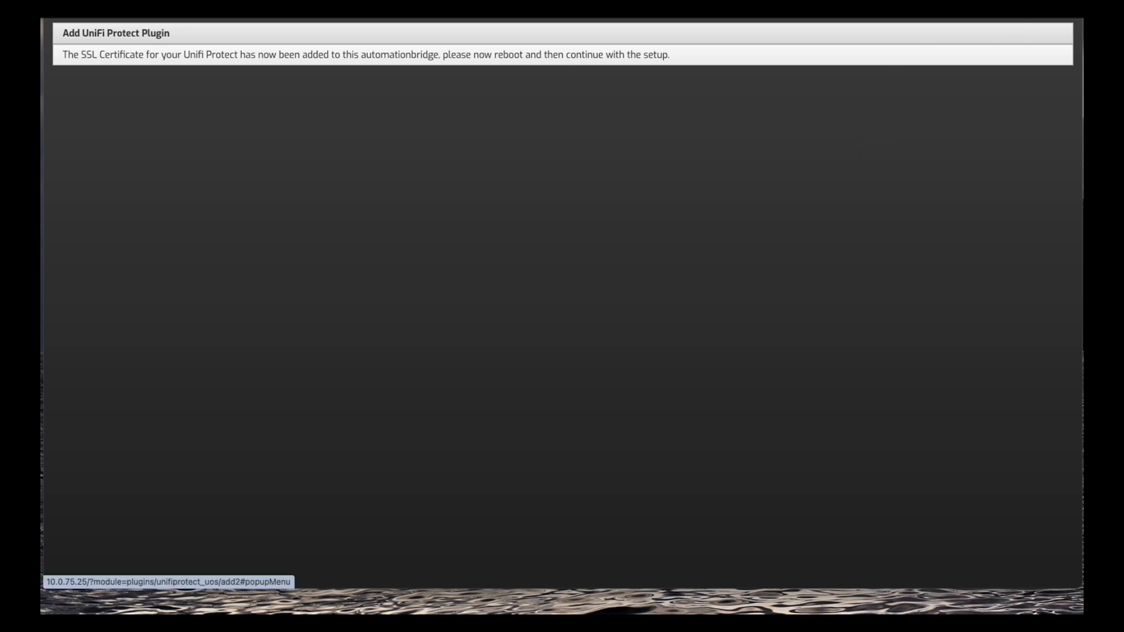
Step: Reboot the automation bridge to continue the UniFi Protect plugin setup
click(1036, 8)
click(955, 127)
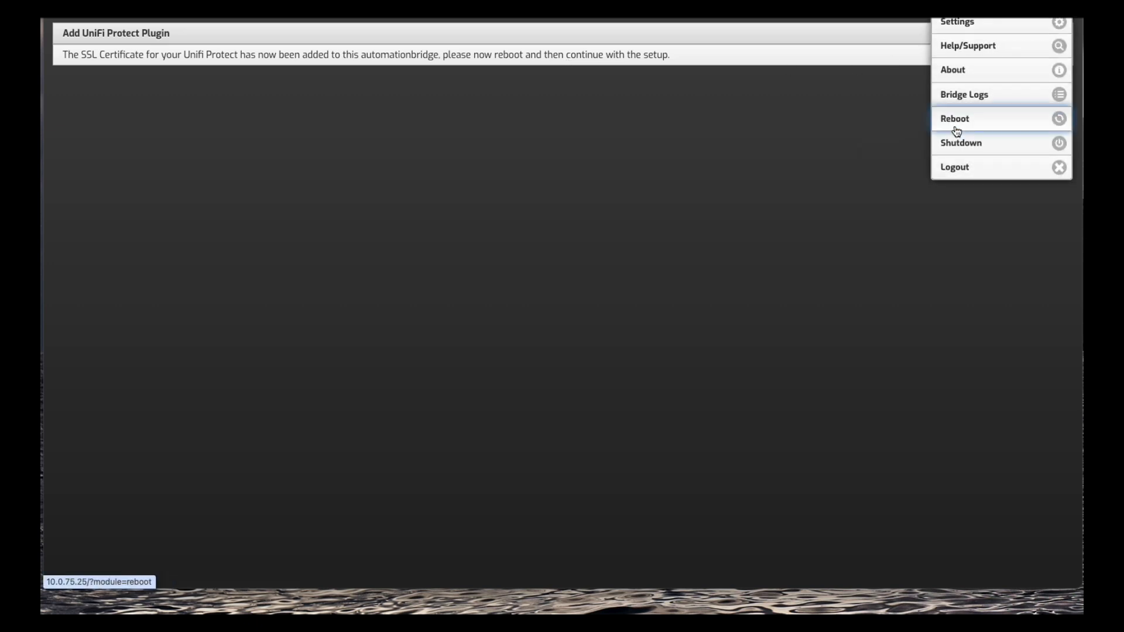
click(146, 92)
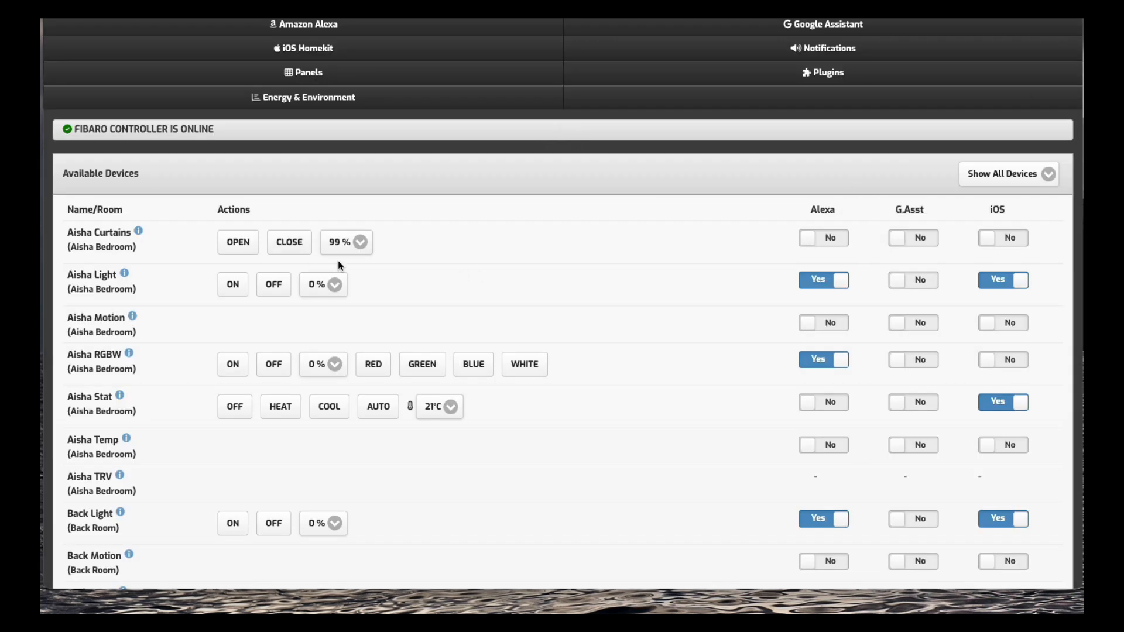
Step: Open the list of available plugins and try to start adding the Unifi Protect plugin
scroll(339, 261, down, 3)
scroll(579, 147, up, 4)
click(805, 72)
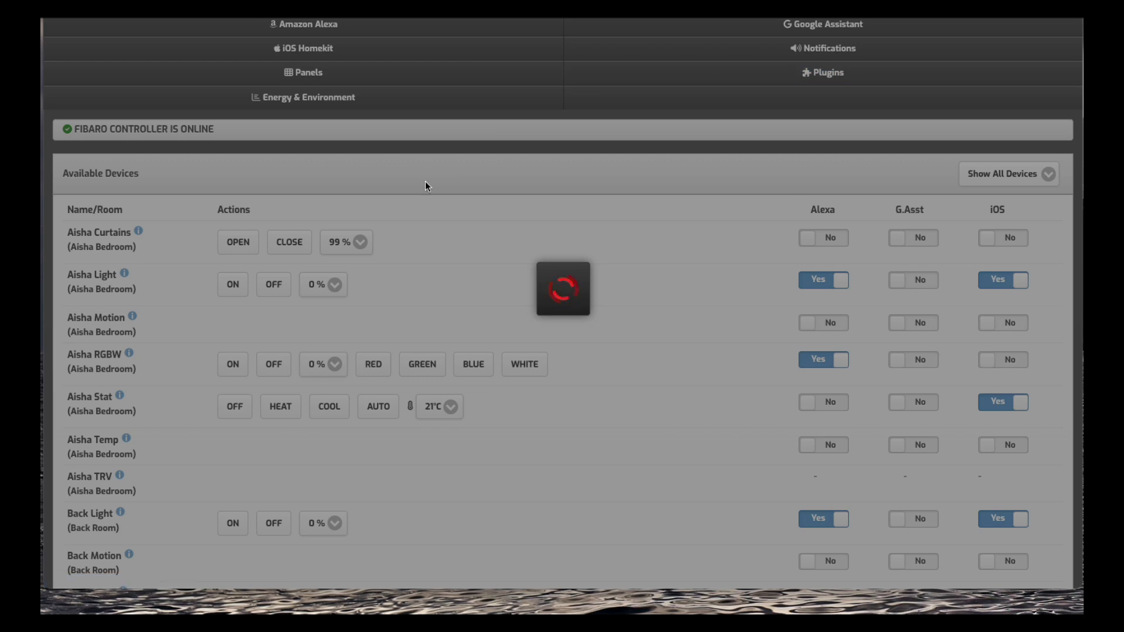
scroll(511, 360, down, 3)
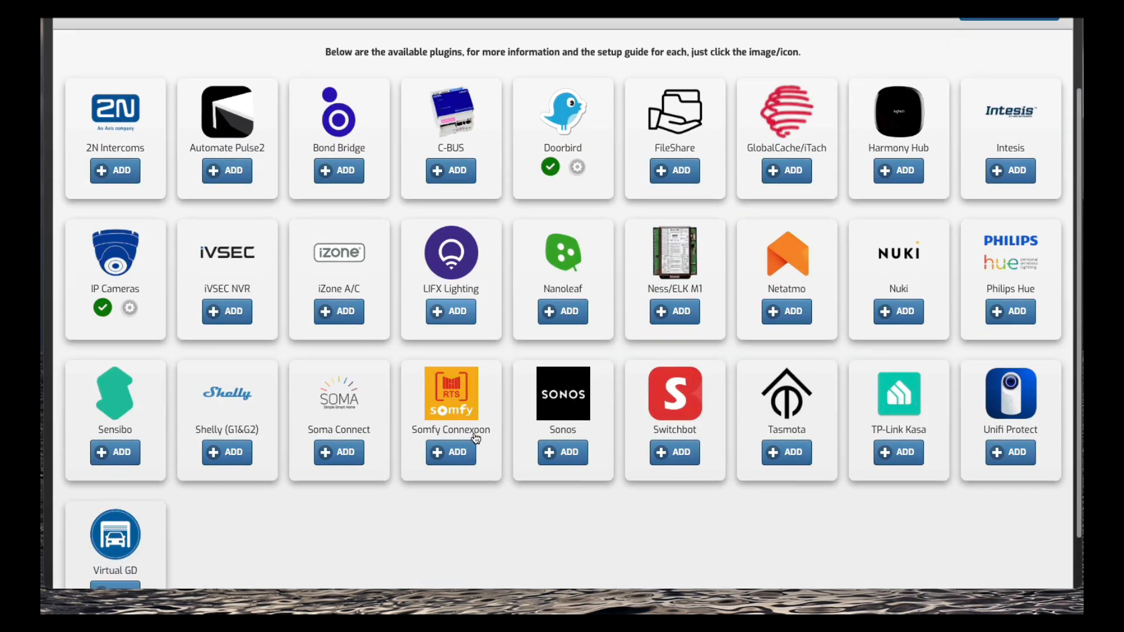
click(991, 428)
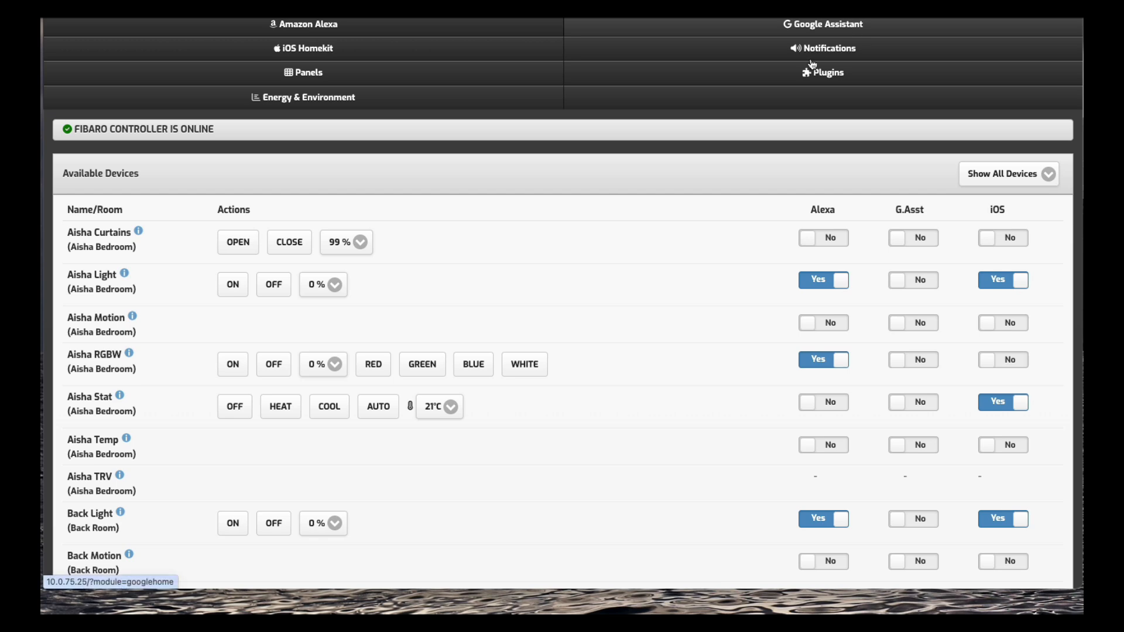
Step: Reopen the list of available plugins and start adding the Unifi Protect plugin
click(819, 85)
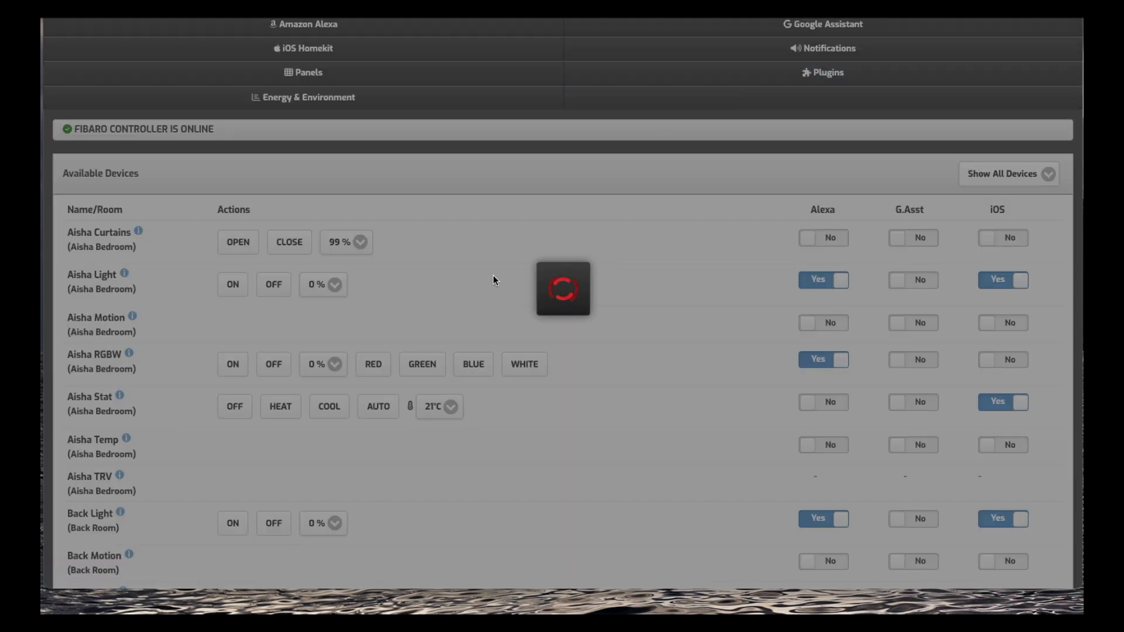
scroll(494, 280, down, 4)
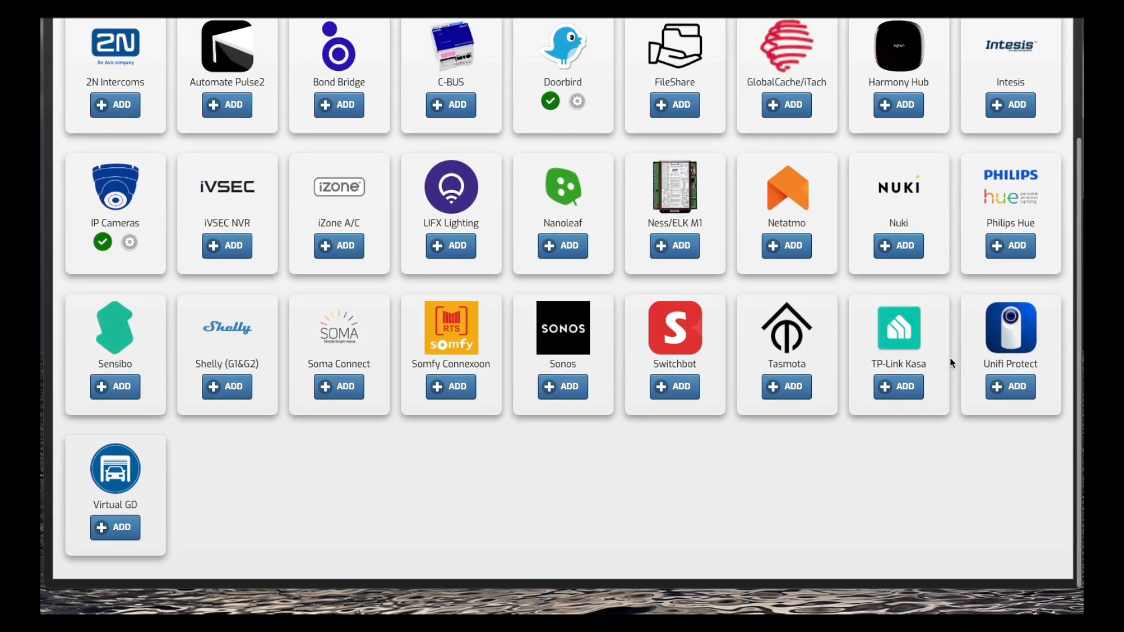
click(1010, 387)
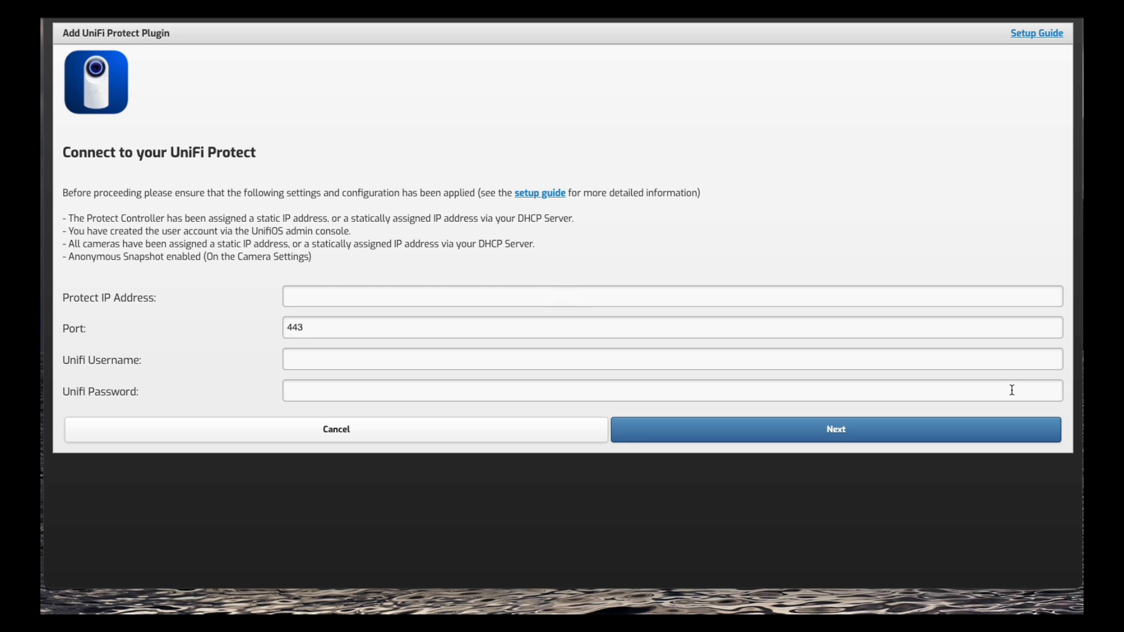
Step: Set the Protect IP address to 10.0.1.1, fill in the saved Unifi username and password, and submit the connection form
click(315, 300)
text(10.0.1.1)
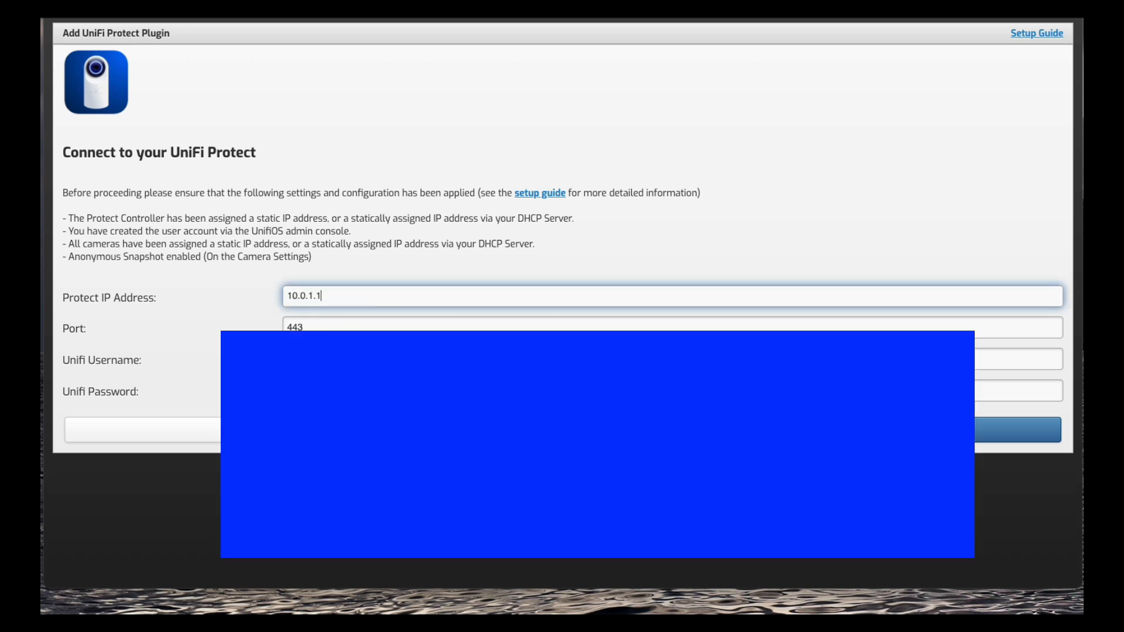
click(1019, 358)
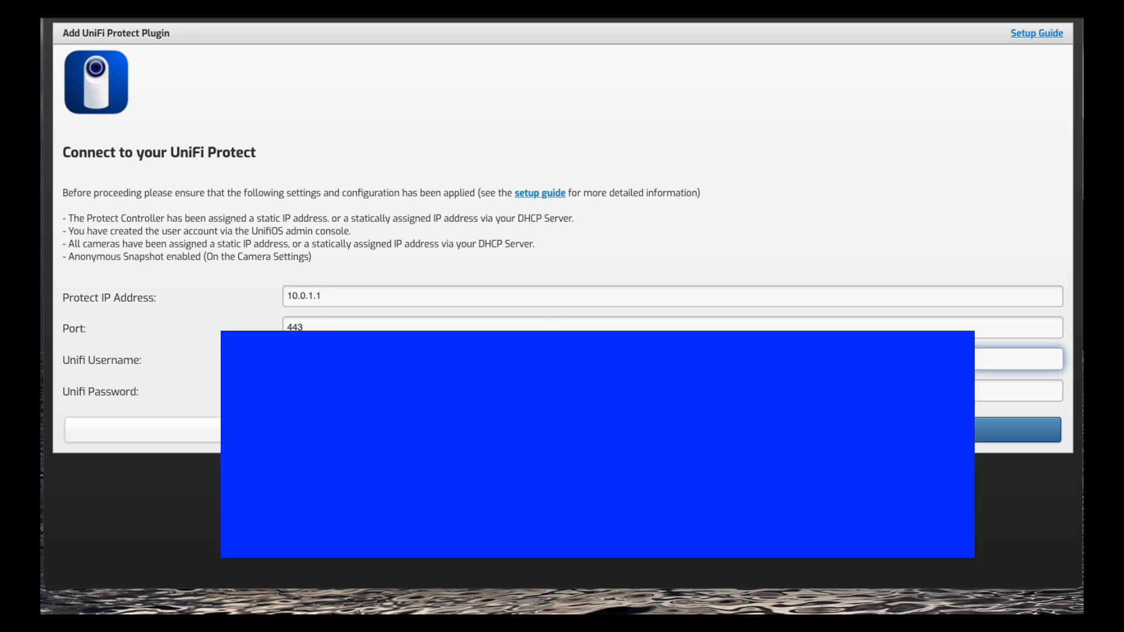
key(Down)
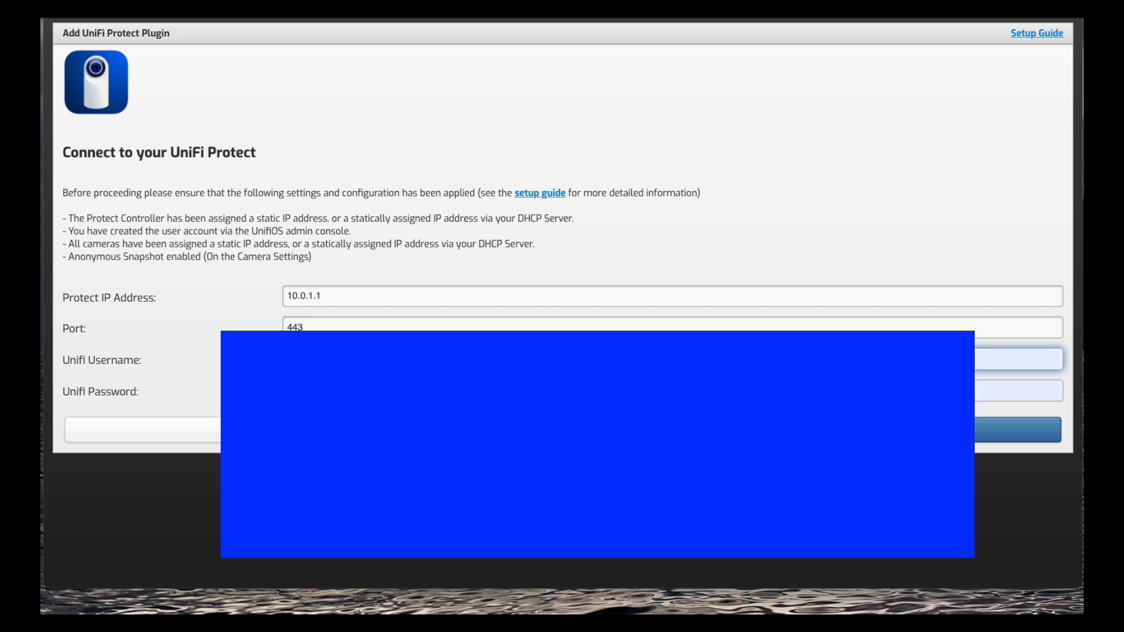
key(Return)
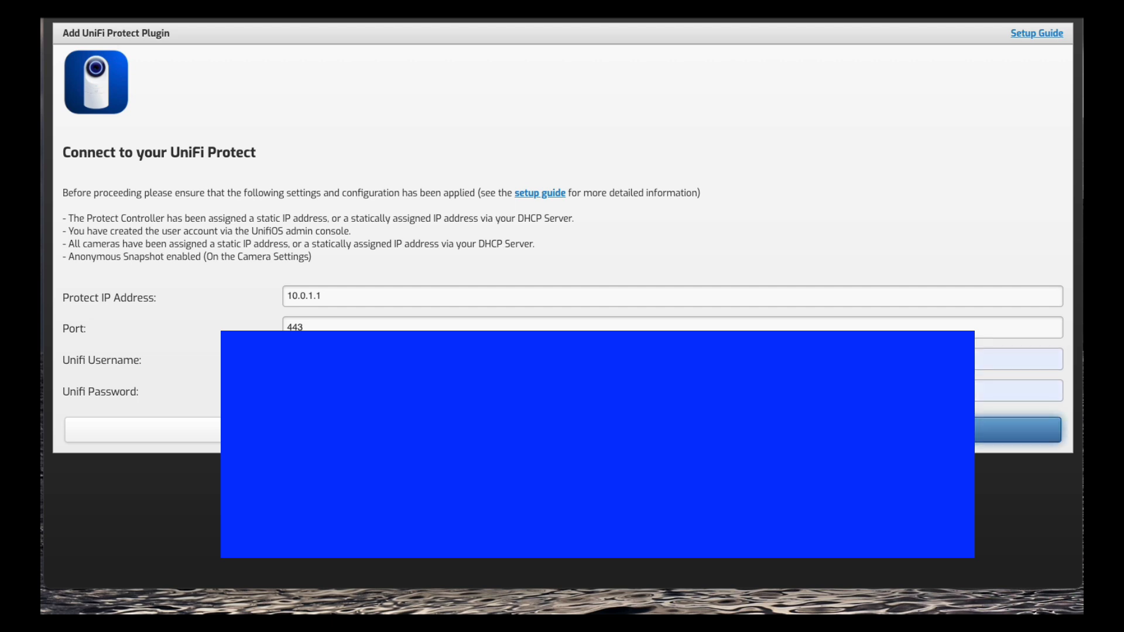
key(Return)
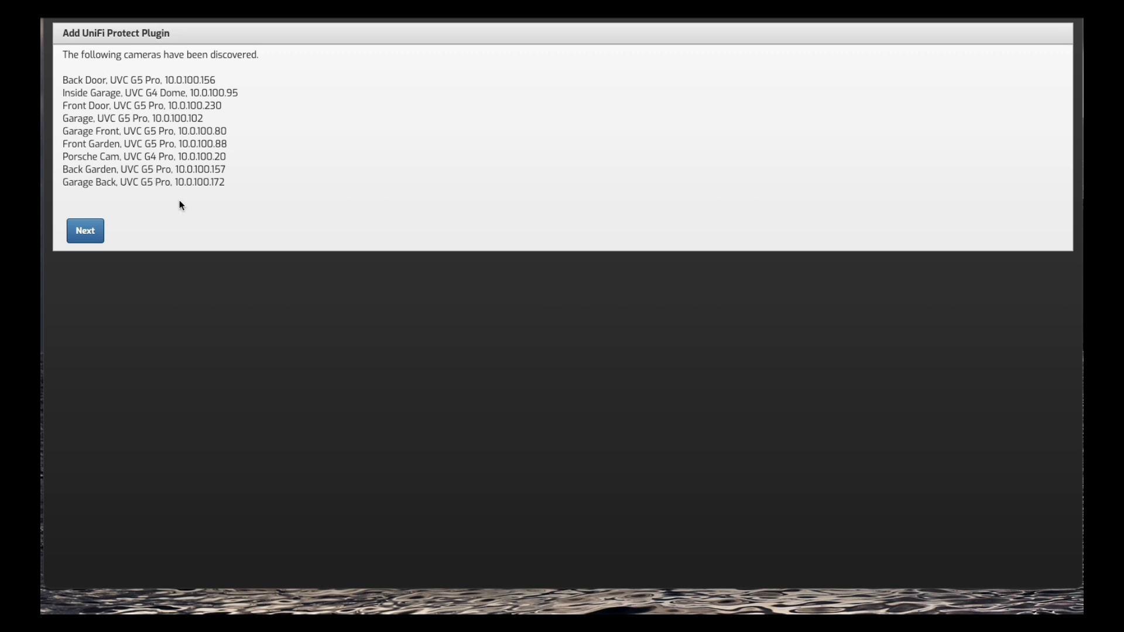
Step: Add the discovered UniFi cameras to the Fibaro controller, then review and acknowledge the report of added devices
click(88, 234)
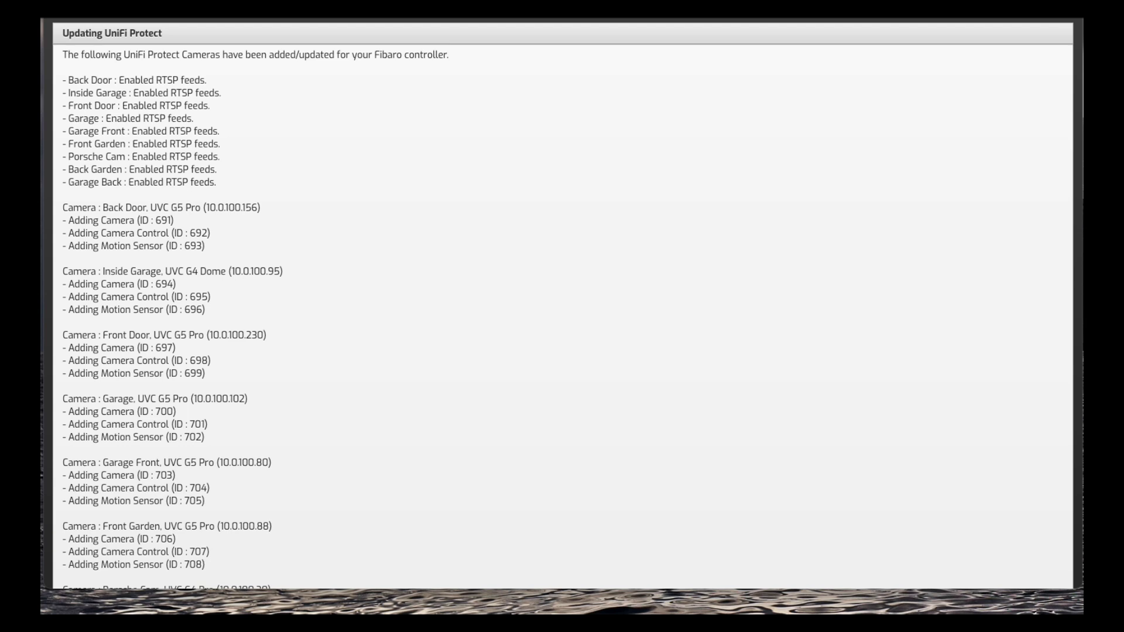
scroll(131, 222, down, 1)
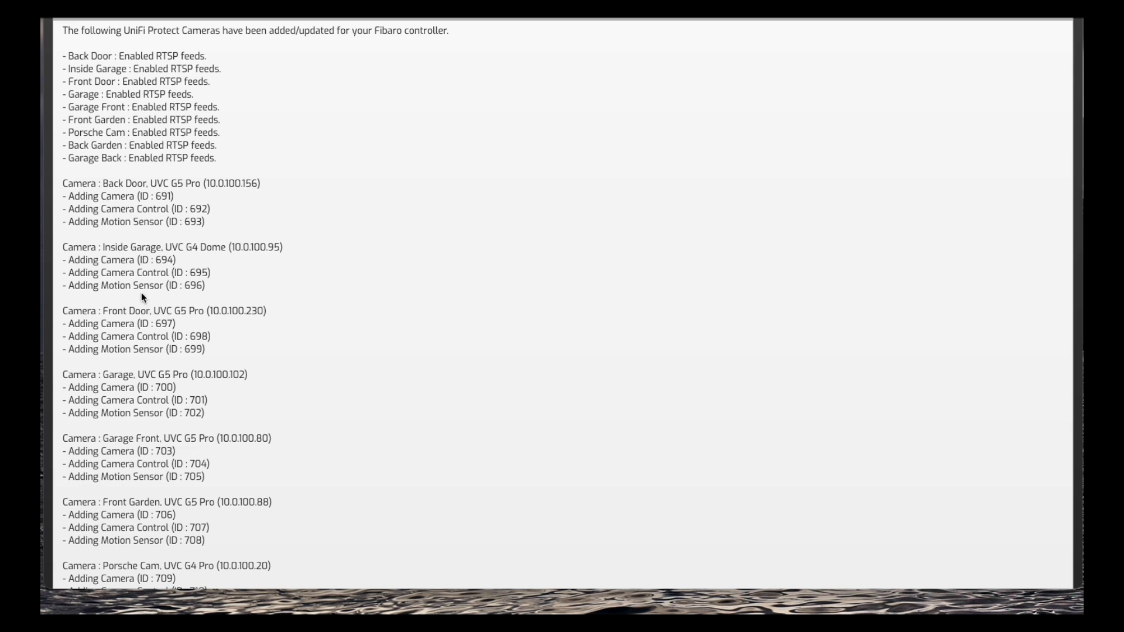
scroll(141, 293, down, 3)
scroll(142, 298, down, 2)
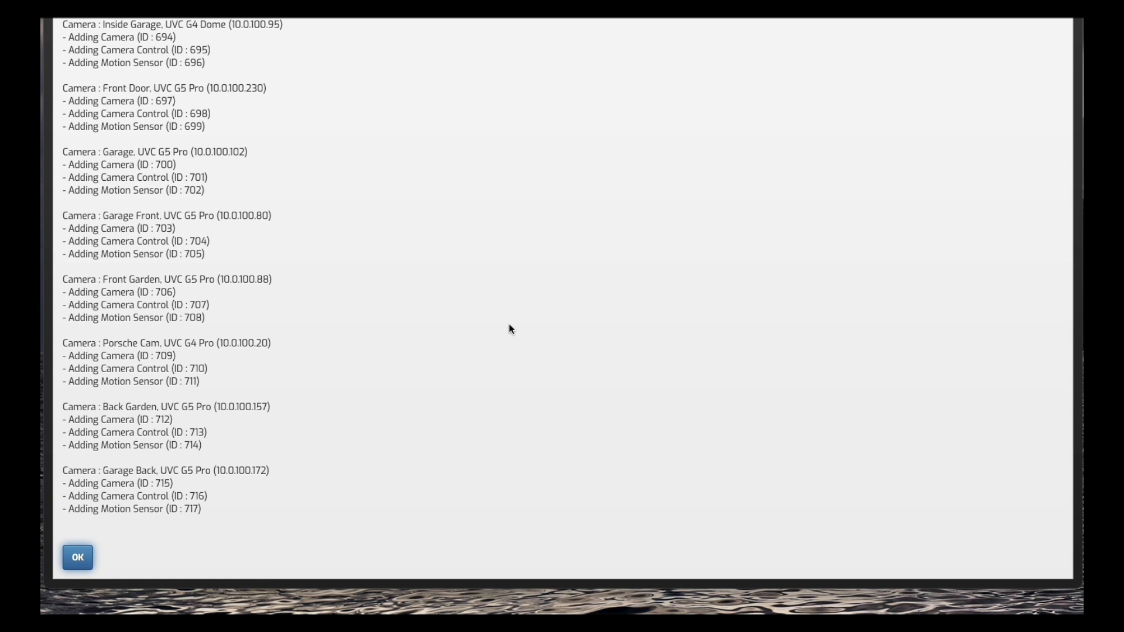
key(Return)
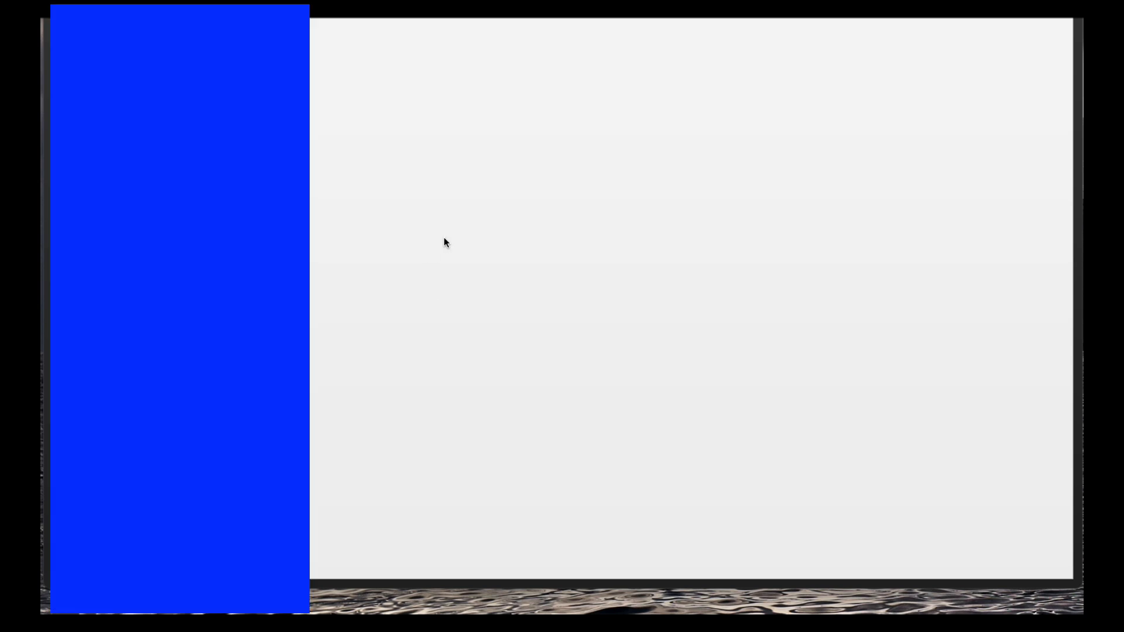
Step: Review the camera, control and motion IDs of the added cameras and return to the plugins page
scroll(393, 276, down, 5)
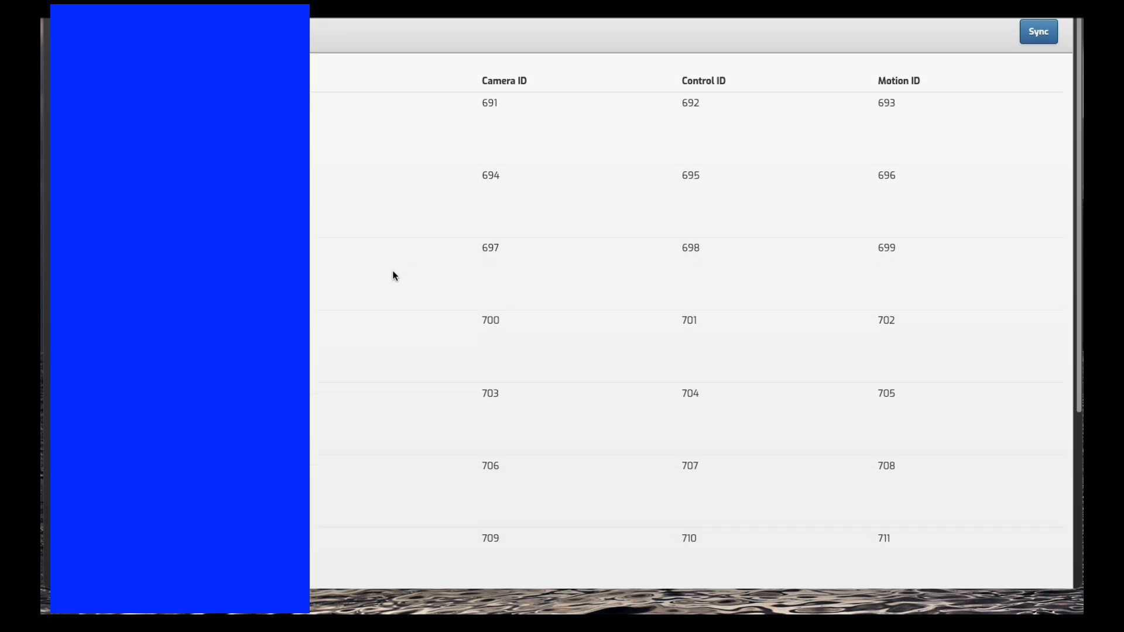
scroll(393, 275, up, 5)
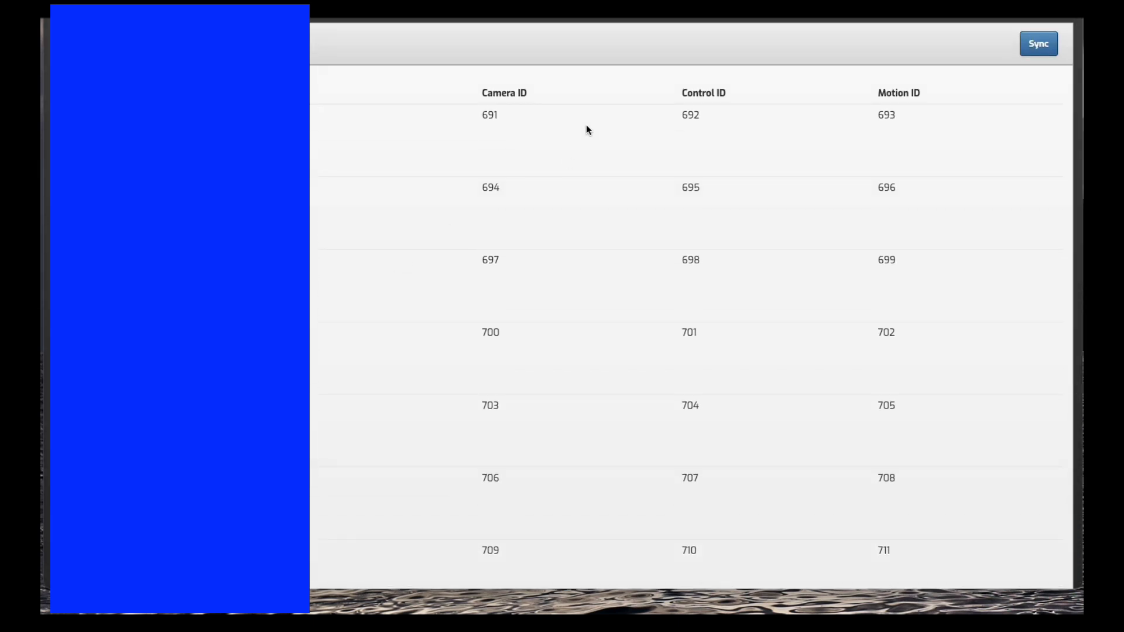
scroll(792, 331, down, 5)
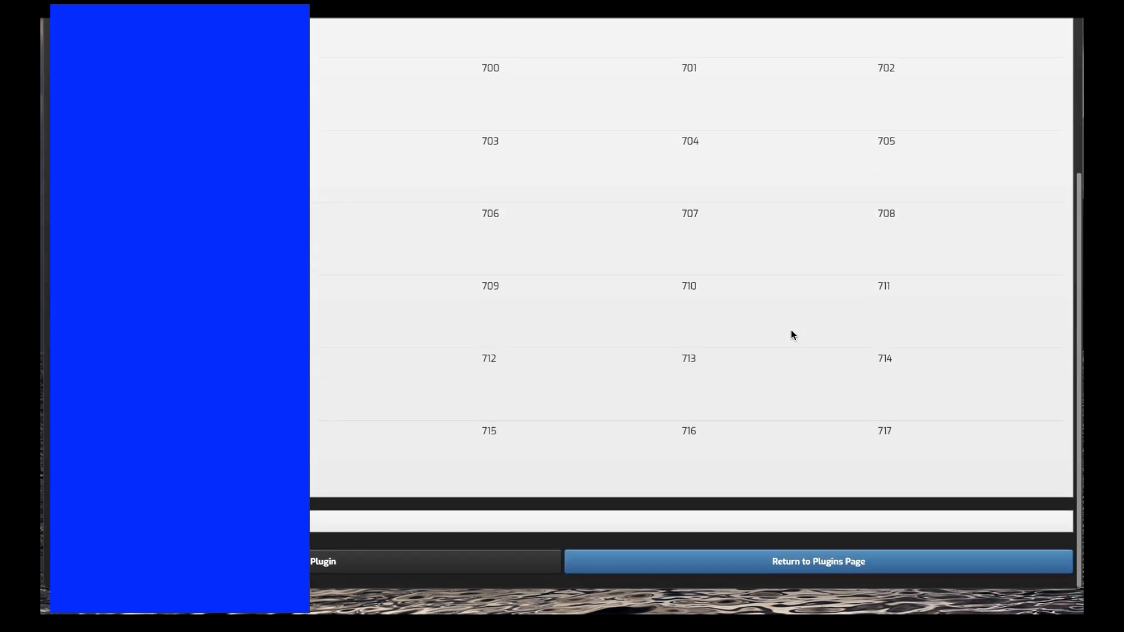
click(830, 561)
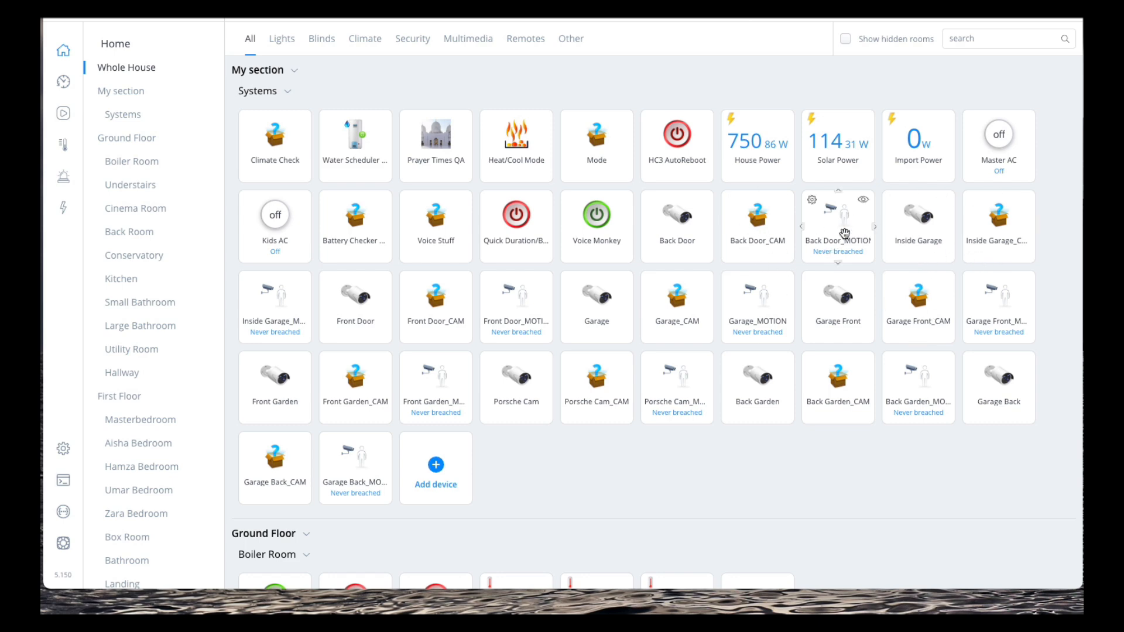
Step: In the Fibaro controller, view the details of the Back Door_MOTION sensor and the preview of the Back Door camera
click(862, 200)
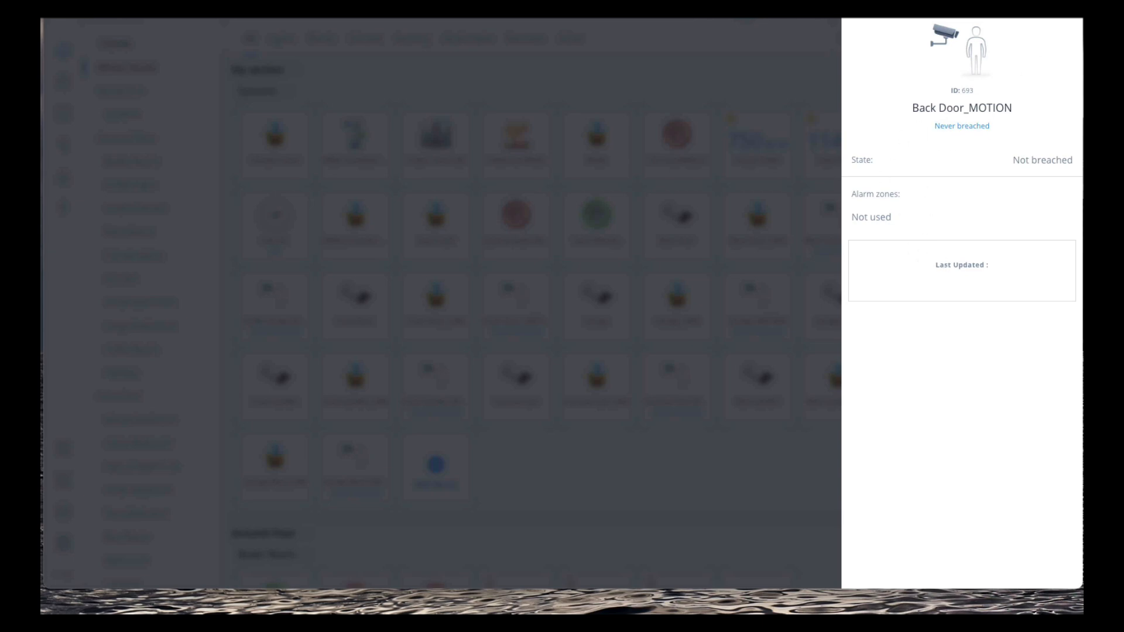
key(Escape)
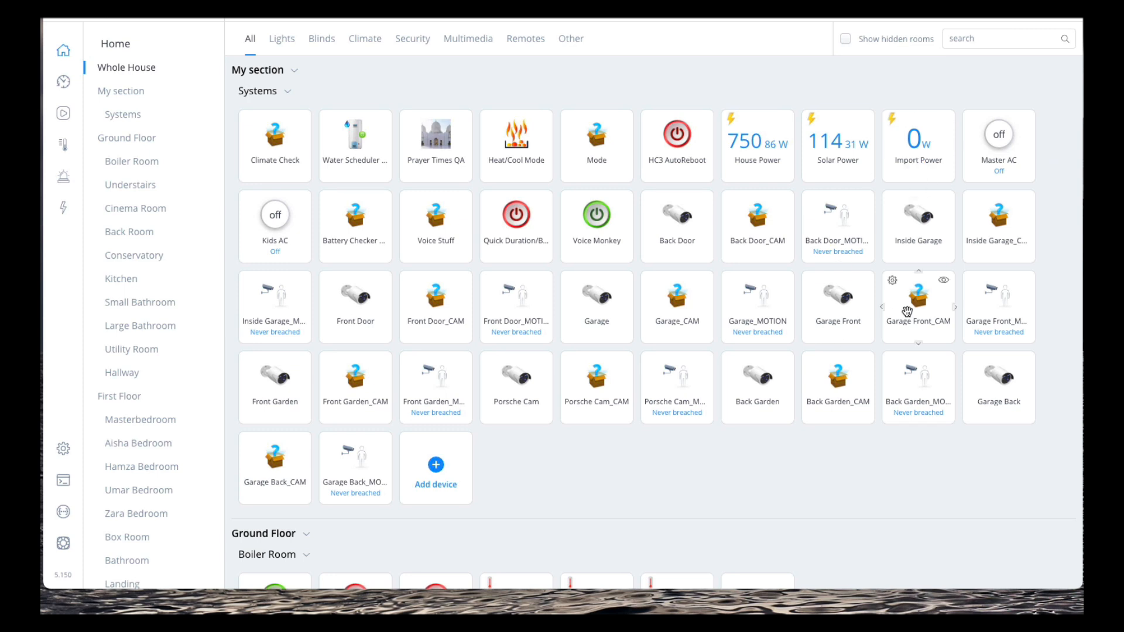
mouse_move(388, 461)
mouse_move(687, 262)
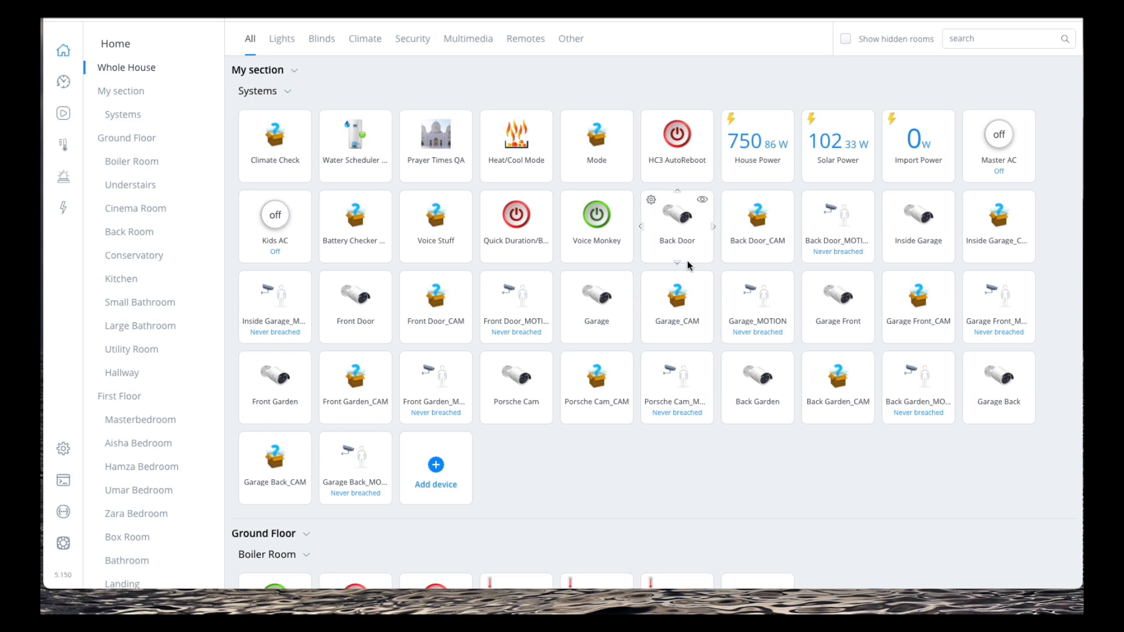
click(701, 202)
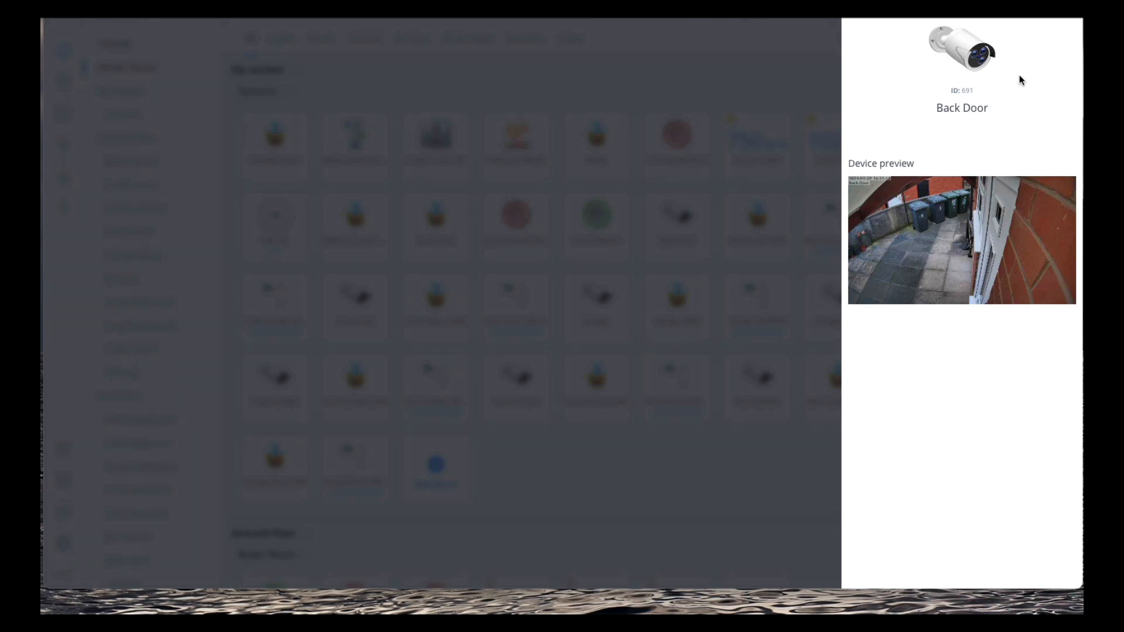
click(723, 202)
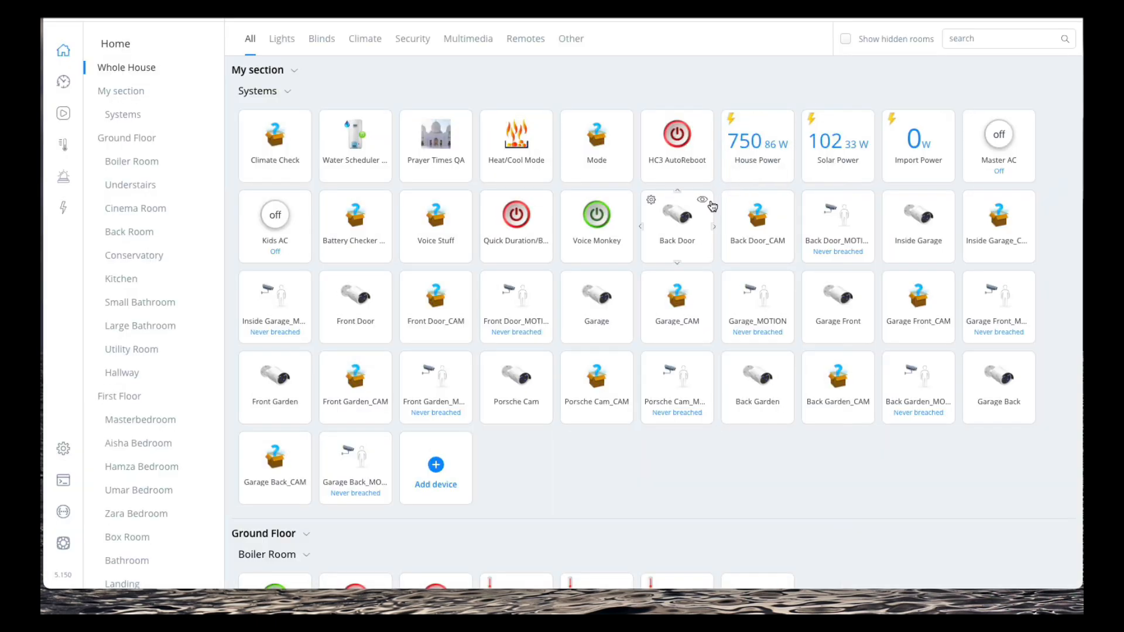
Step: View the recording mode controls of Back Door_CAM and the state of the Back Door_MOTION sensor
click(783, 203)
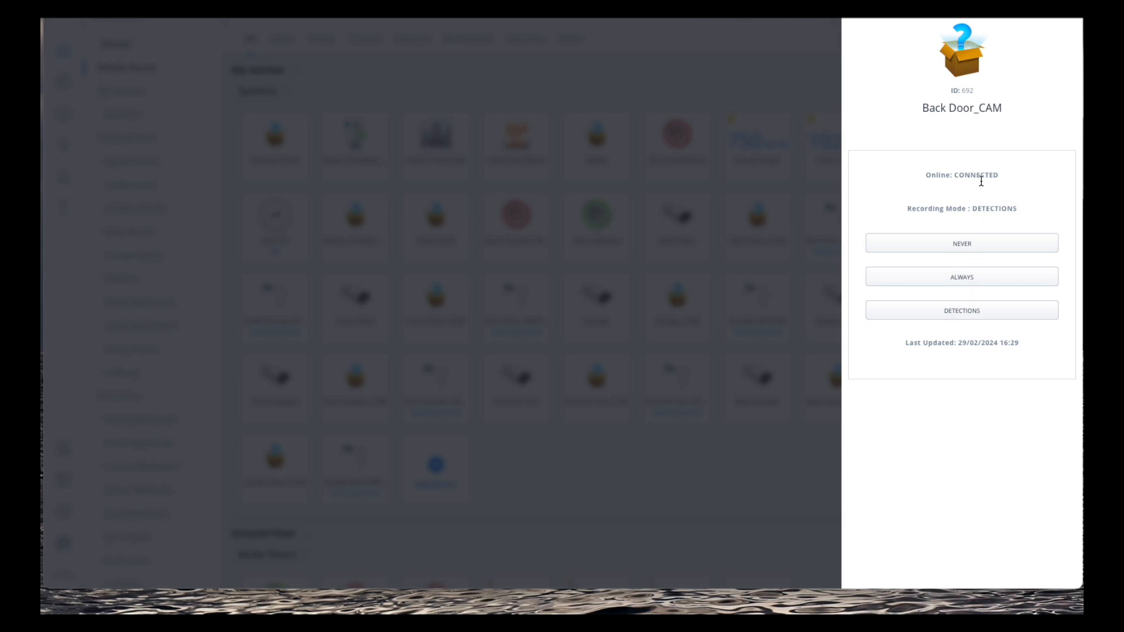
click(831, 237)
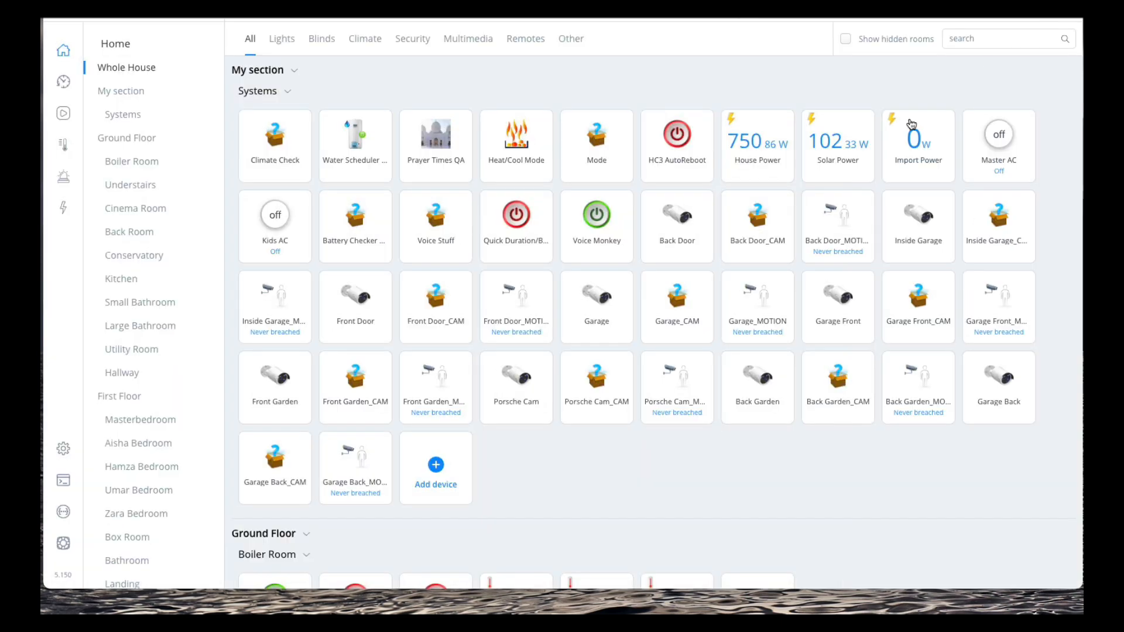
click(861, 201)
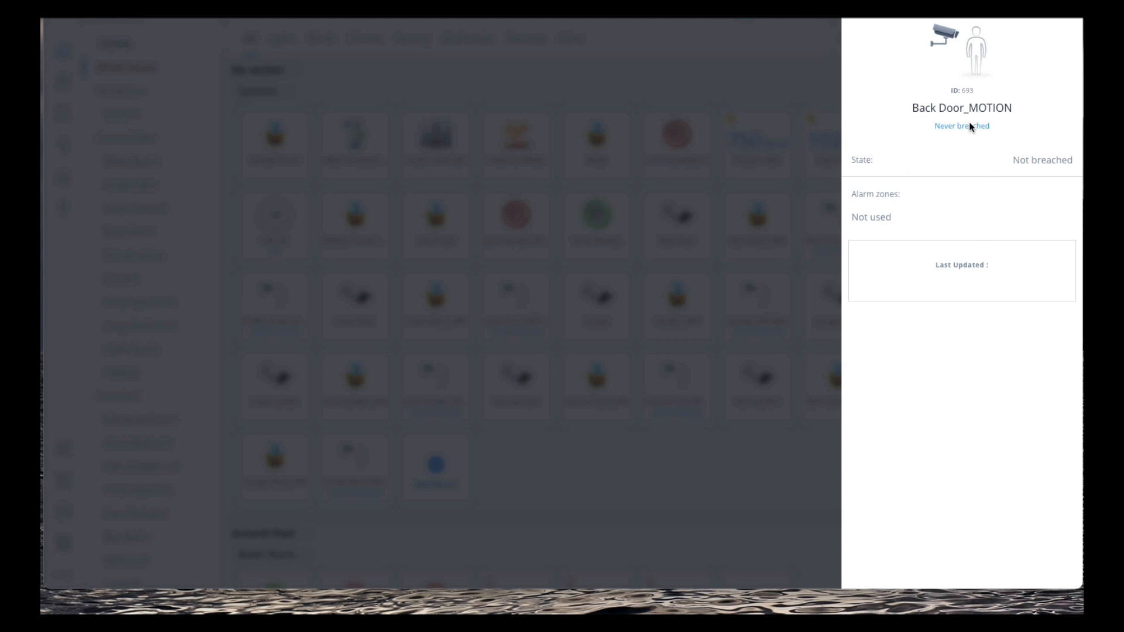
key(Escape)
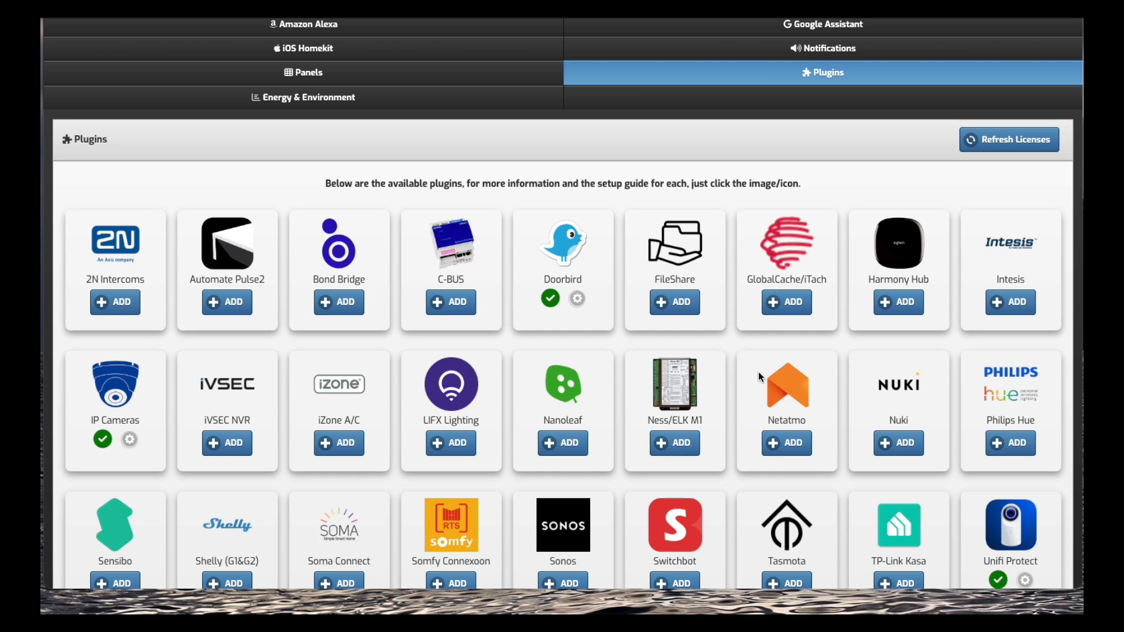
Step: Add the Harmony Hub plugin on the automation bridge and reboot the bridge to start it
click(898, 308)
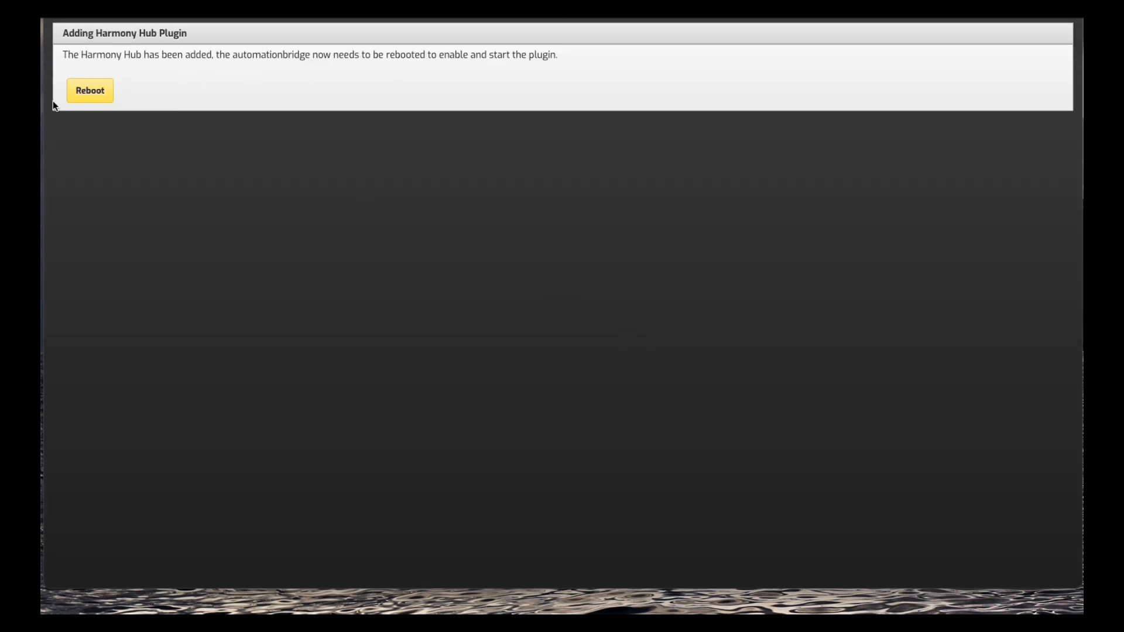
click(99, 99)
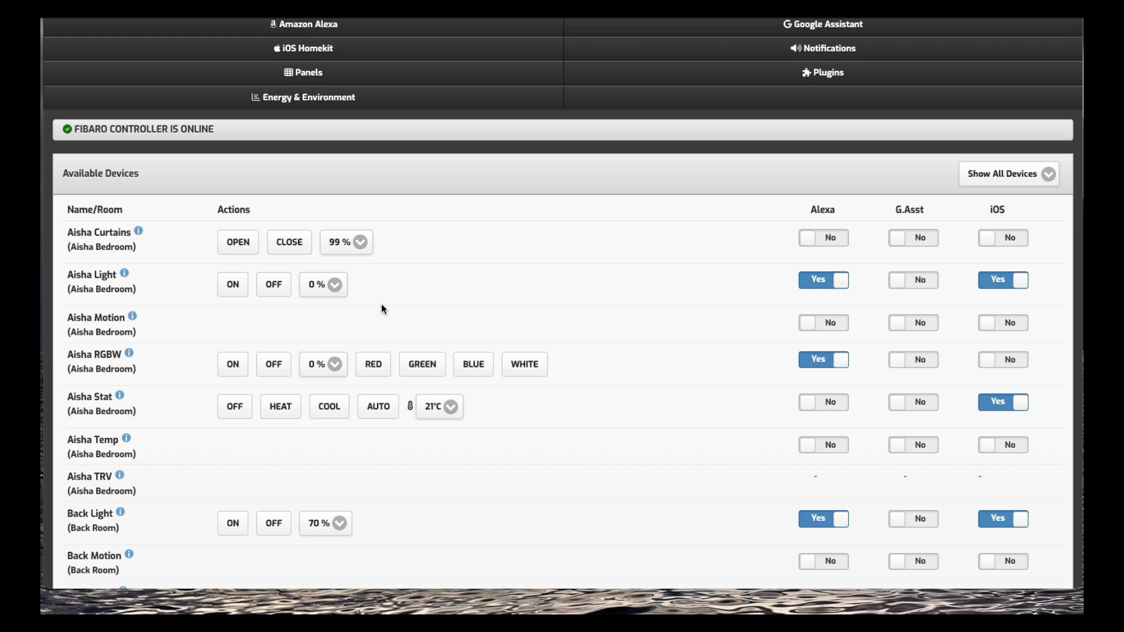
Step: Open the Harmony Hub plugin's settings and look up the linked Logitech instructions for enabling Developer Access
click(816, 83)
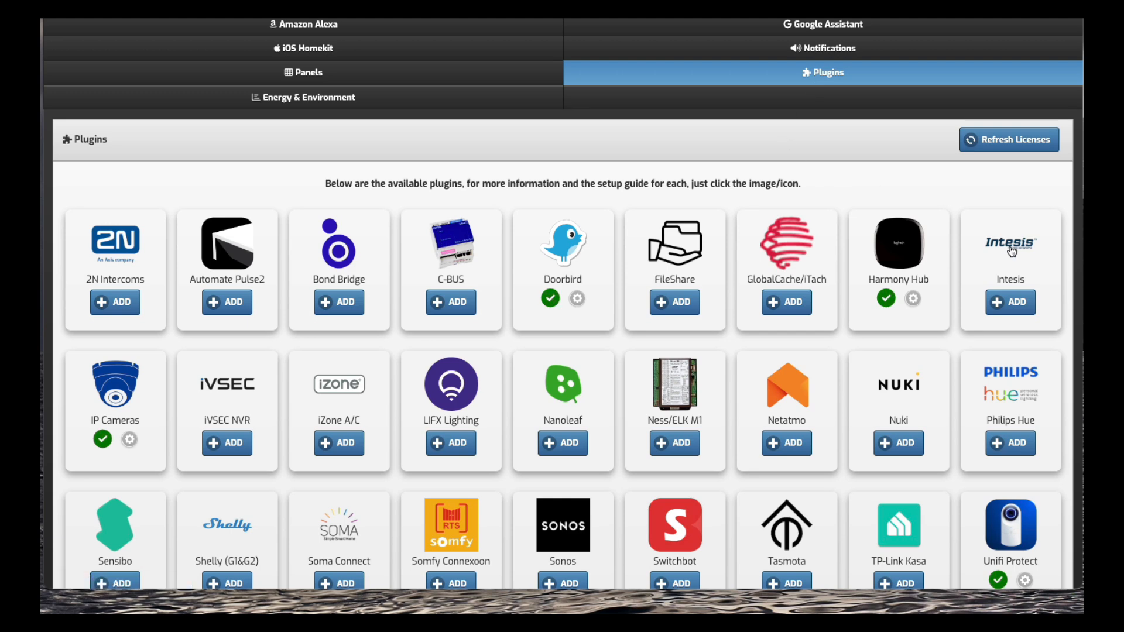
click(913, 300)
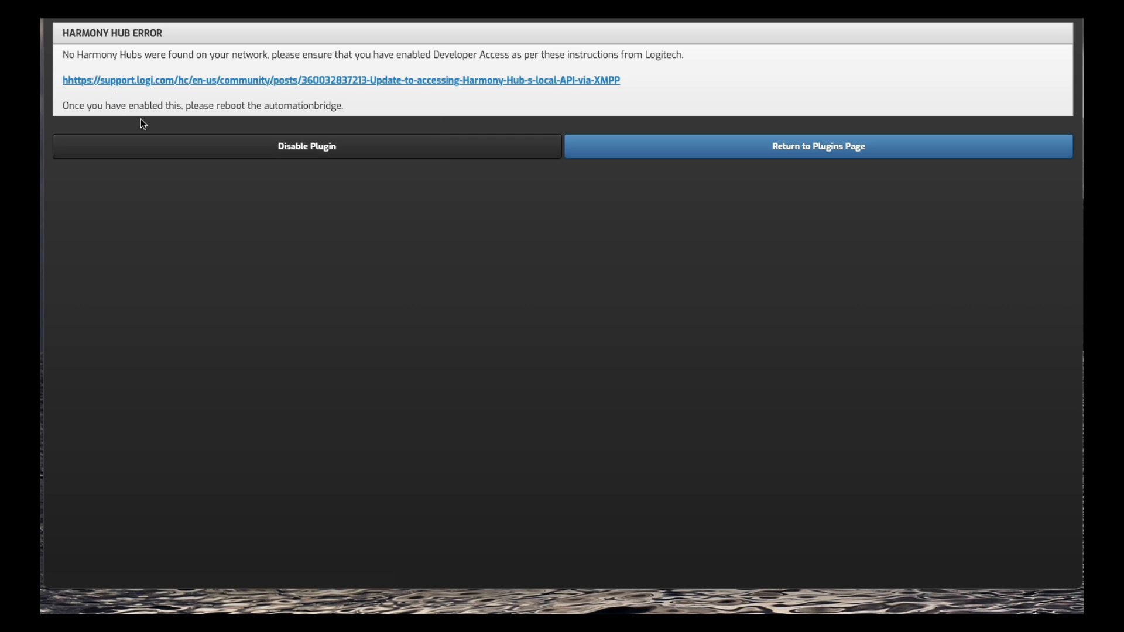
click(414, 82)
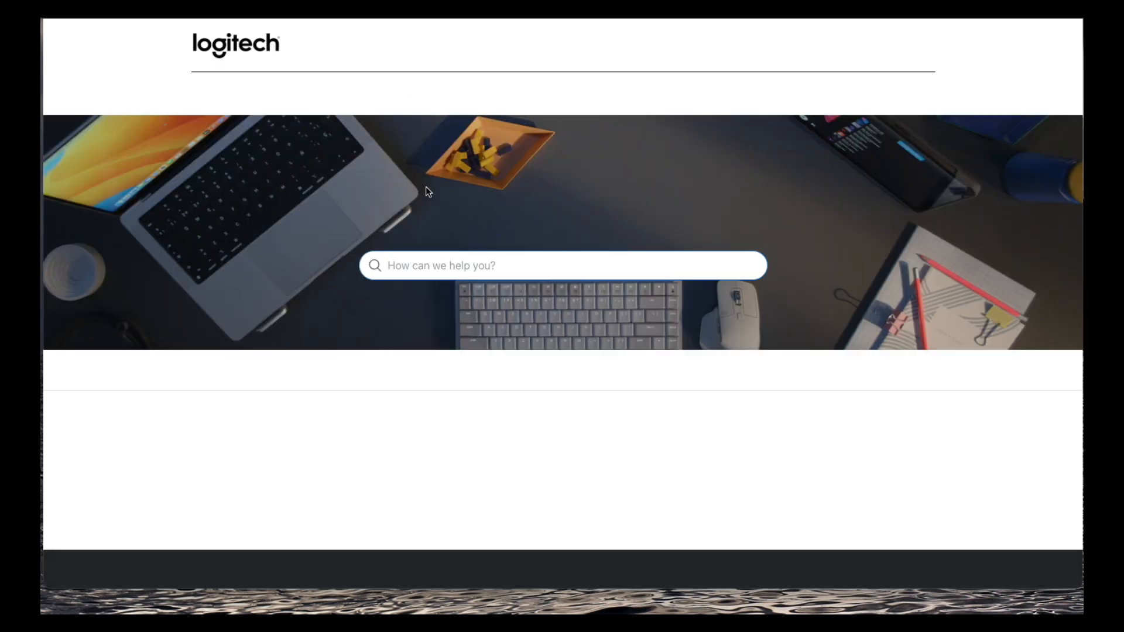
scroll(429, 268, down, 3)
scroll(431, 270, up, 4)
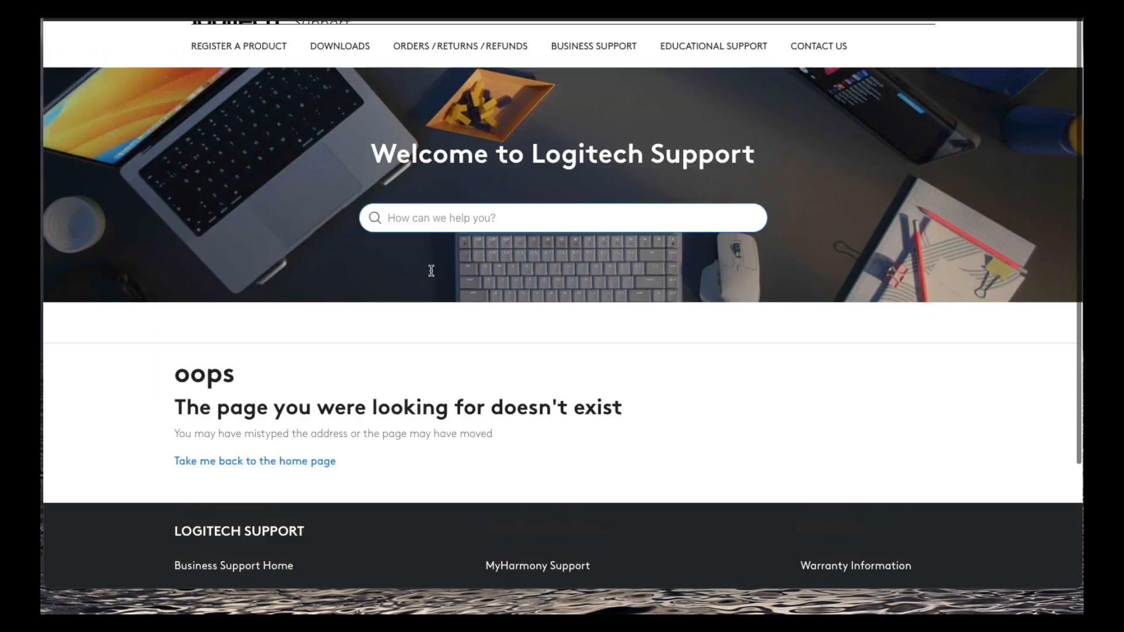
scroll(494, 150, down, 1)
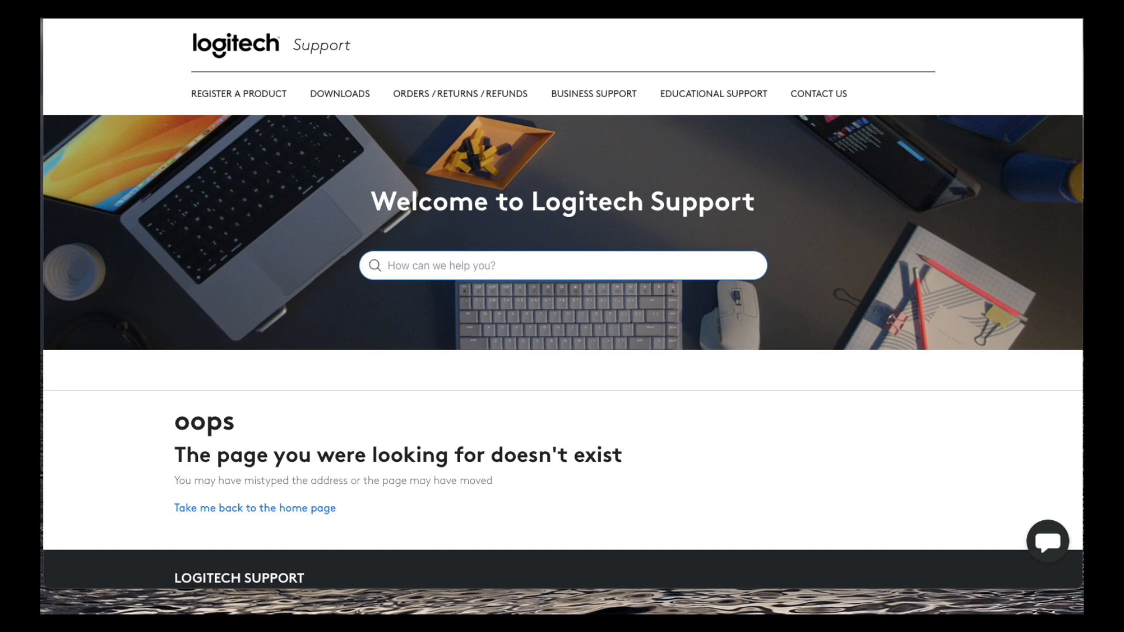
Step: Close the Logitech support page, connect to Cinema Hub in the Harmony mobile app and open its device and activity settings
key(super+w)
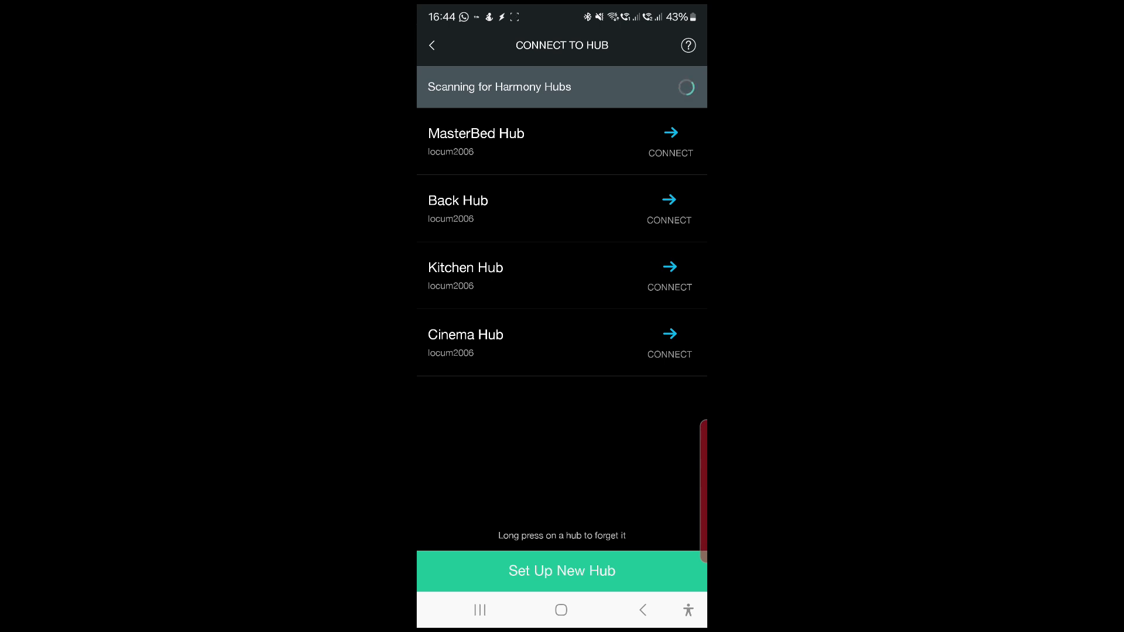
click(471, 341)
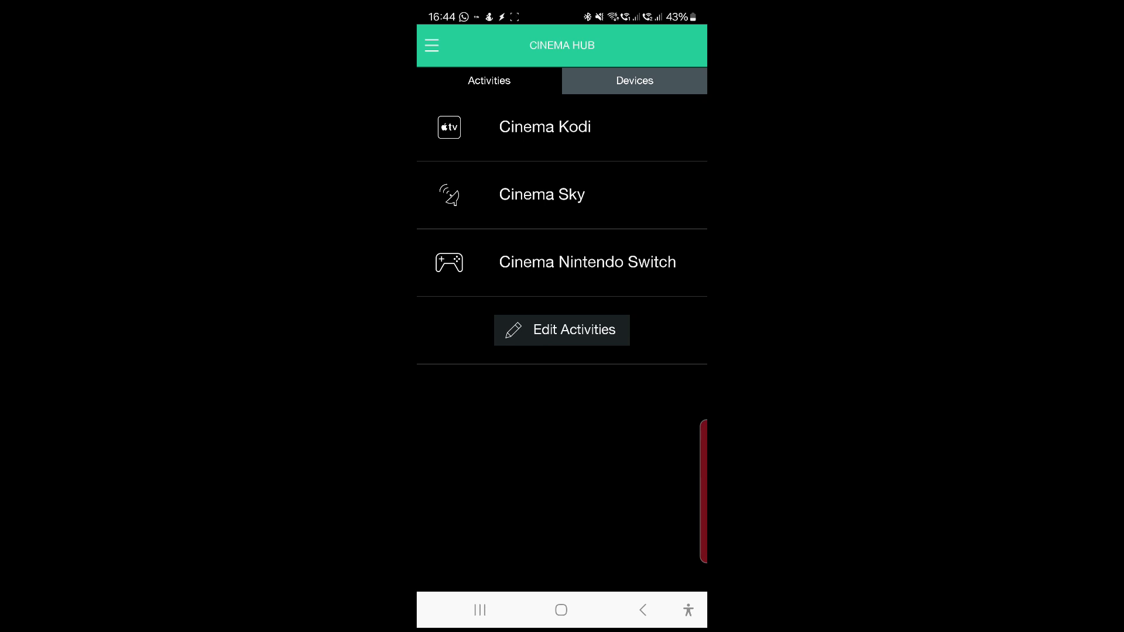
click(432, 45)
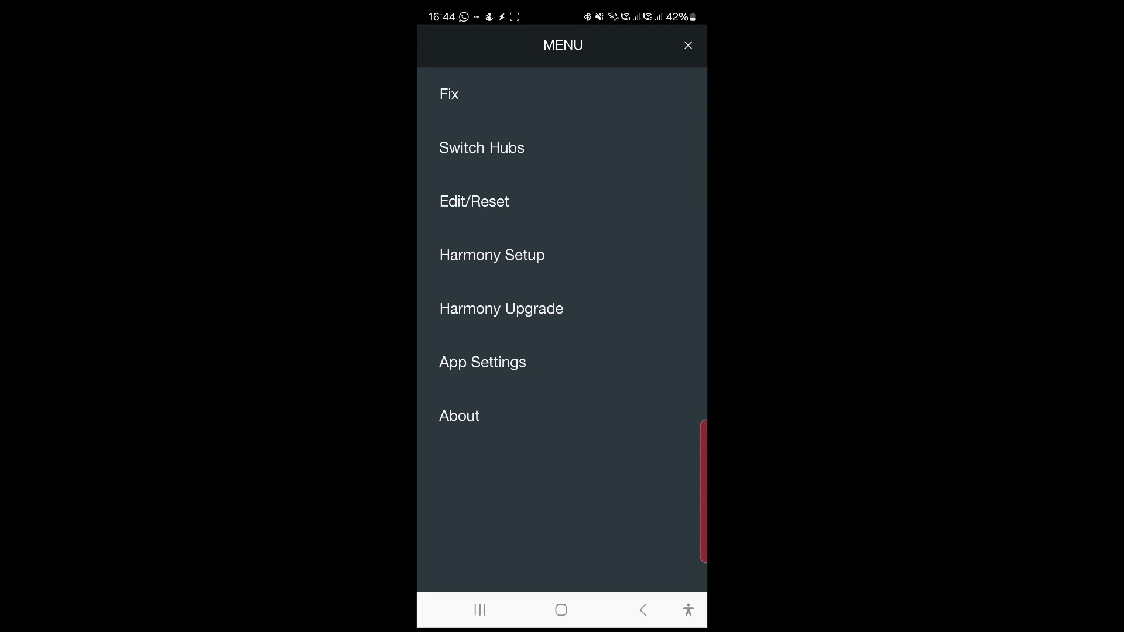
click(496, 198)
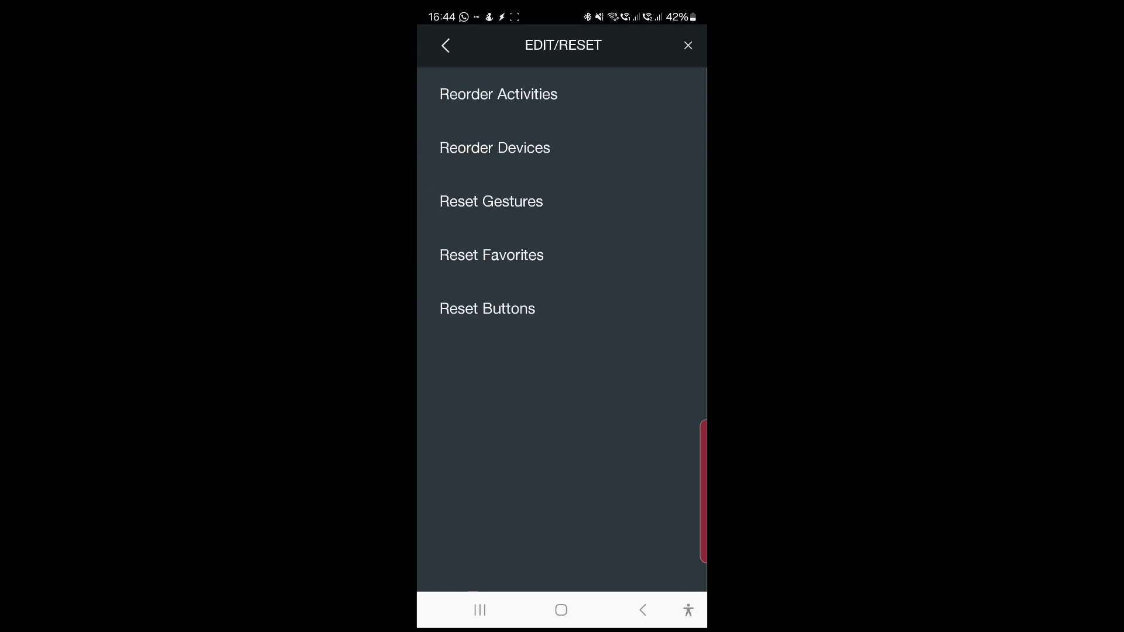
click(446, 46)
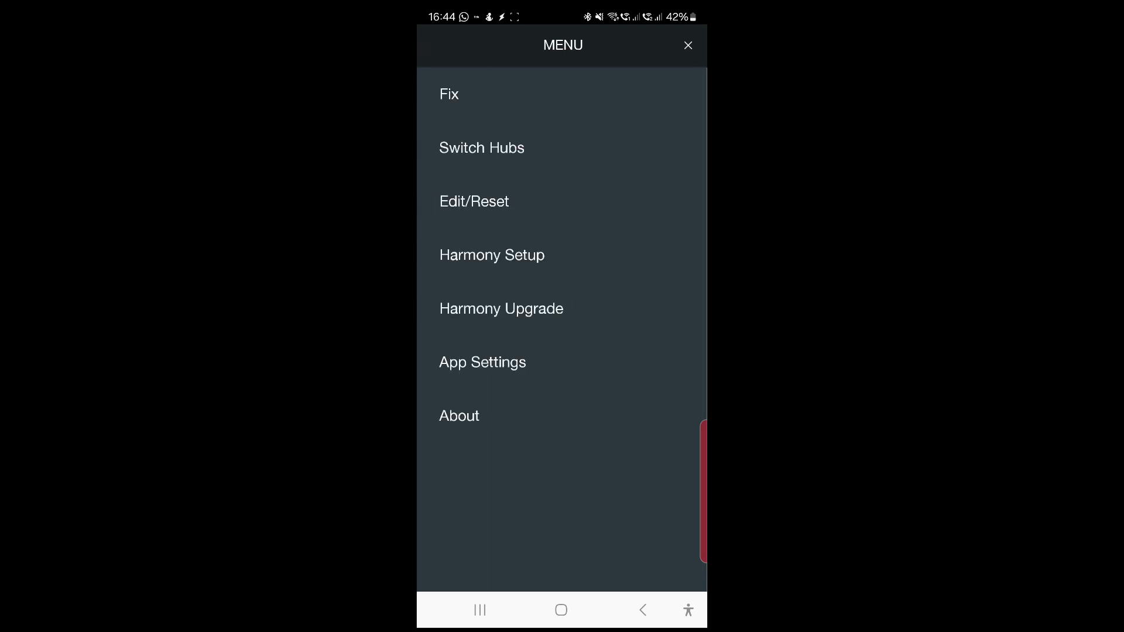
click(492, 255)
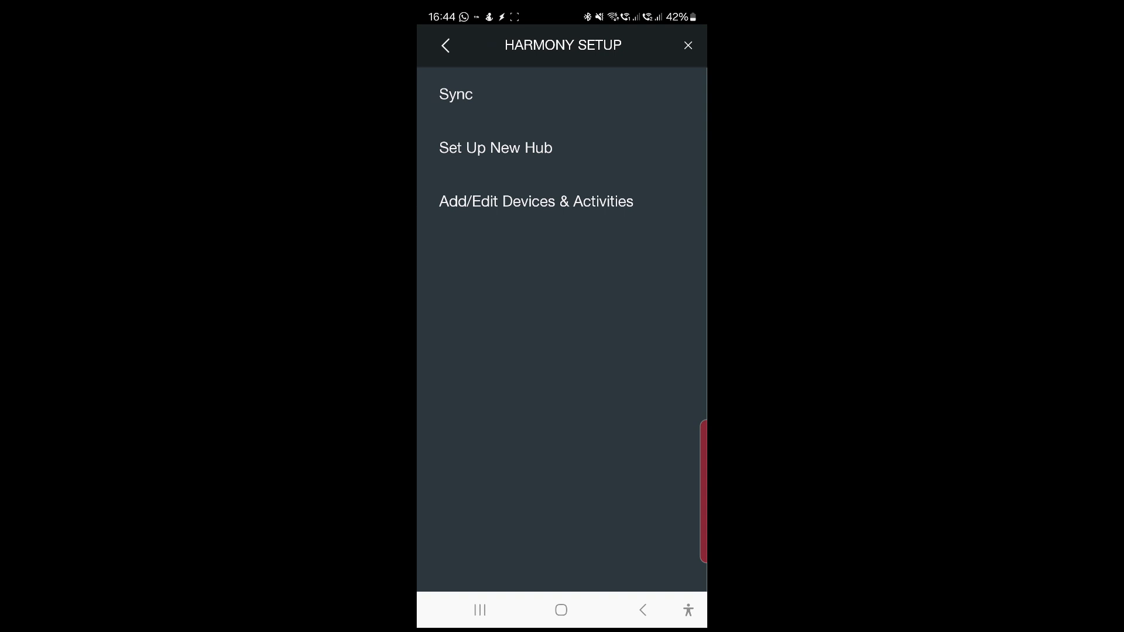
click(536, 201)
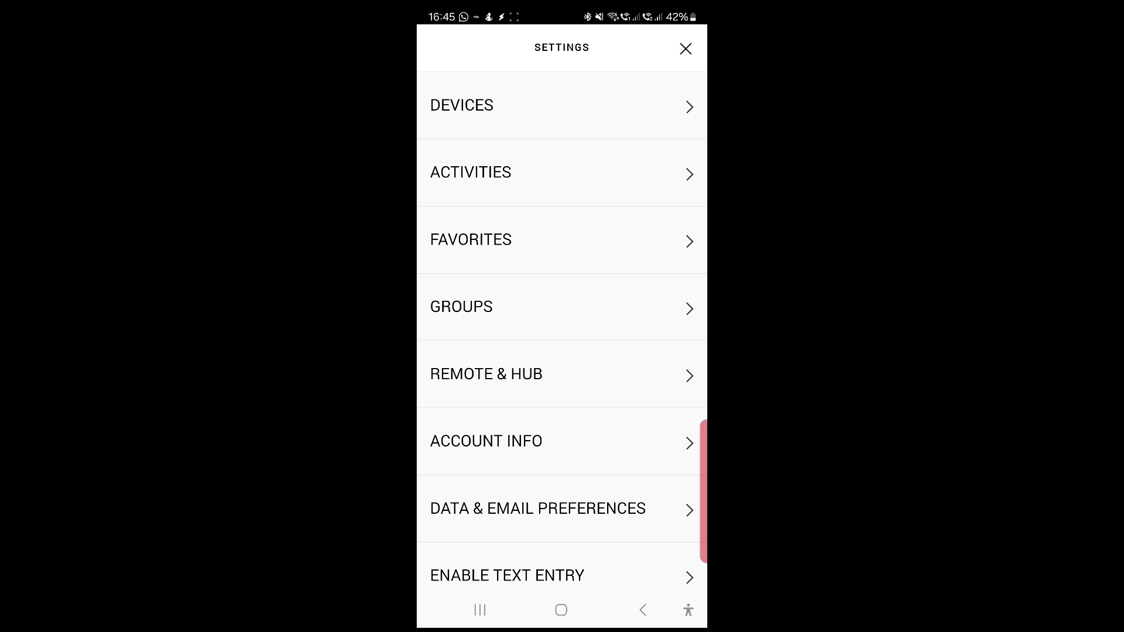
Step: View the XMPP developer option in Cinema Hub's Remote & Hub settings and cancel out of disabling it
scroll(640, 259, down, 1)
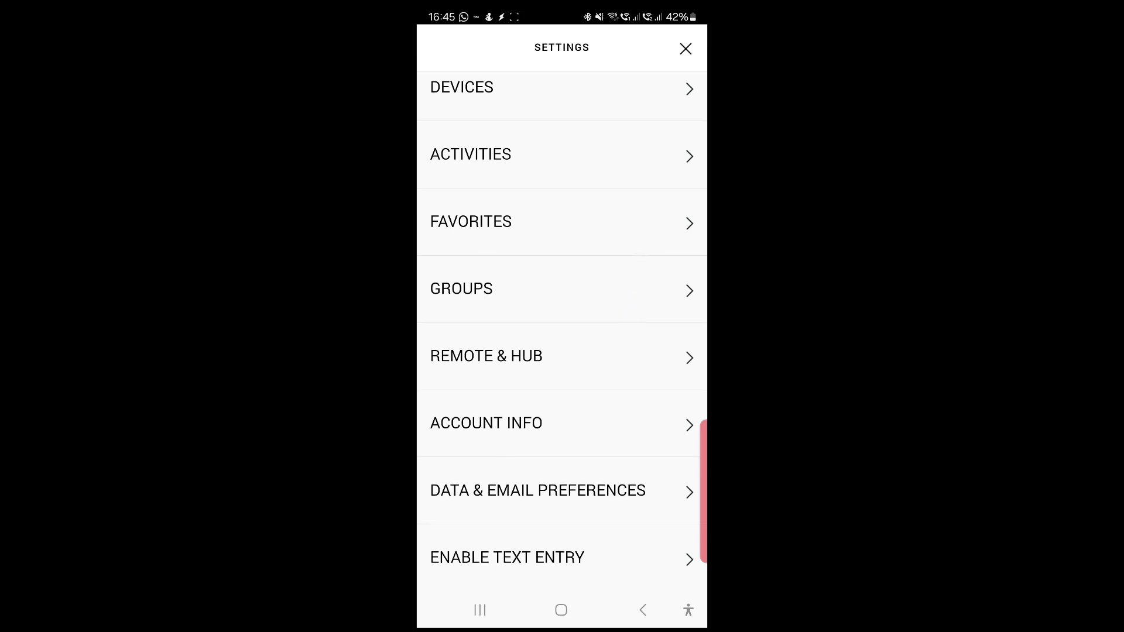
click(553, 362)
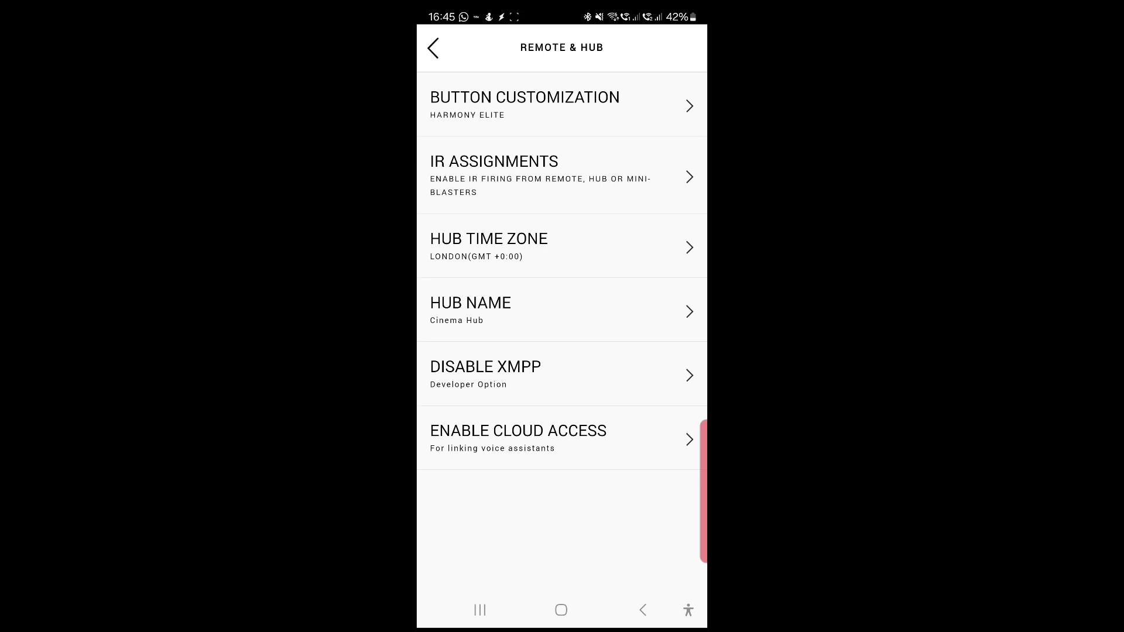
click(577, 371)
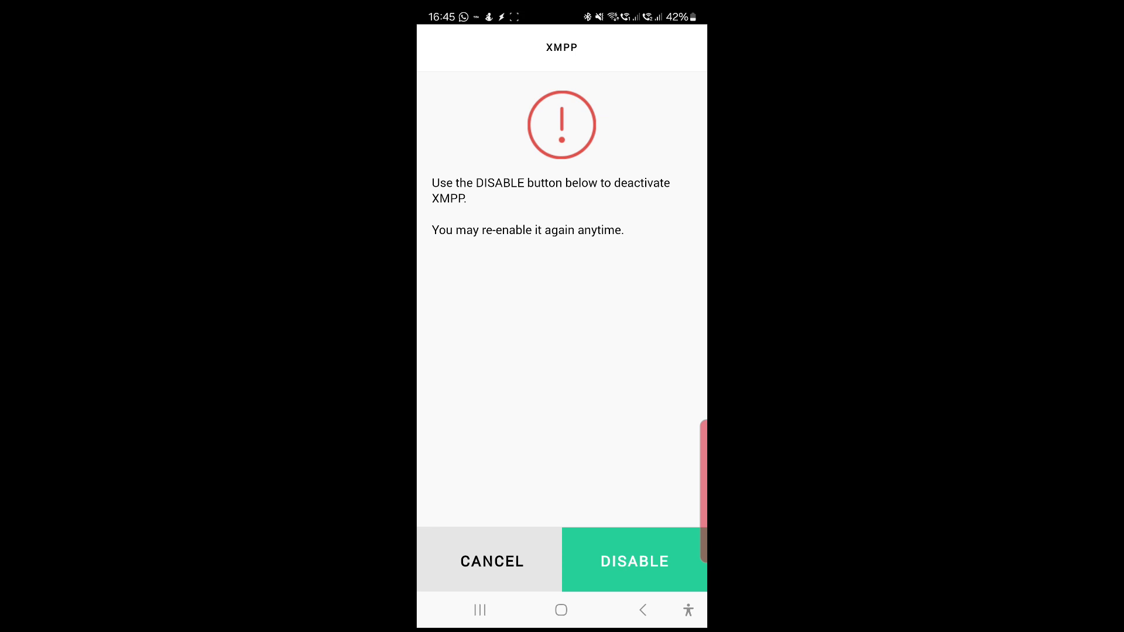
click(491, 561)
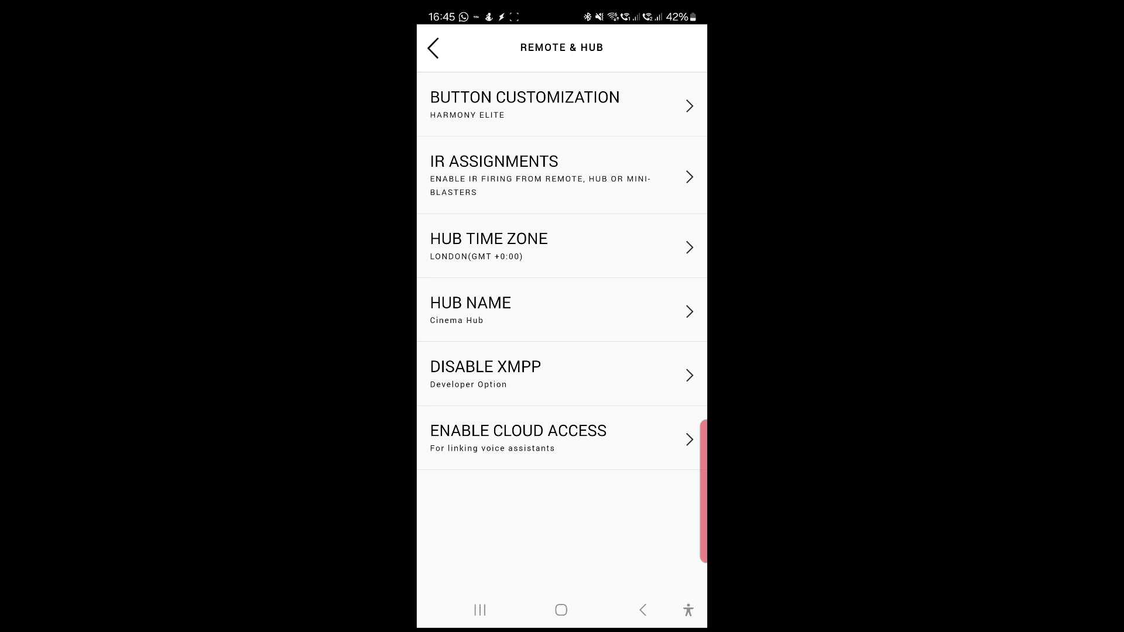
click(433, 48)
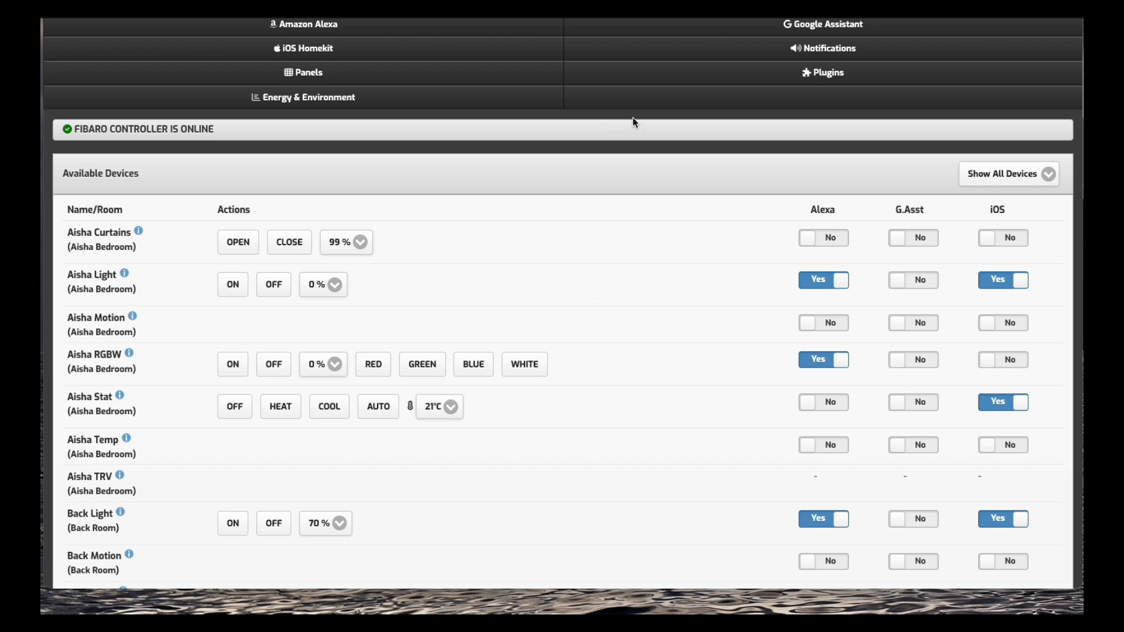
Step: Switch to the automation bridge, sync the Harmony Hub plugin's activities to the Fibaro controller and review the activity list
click(767, 77)
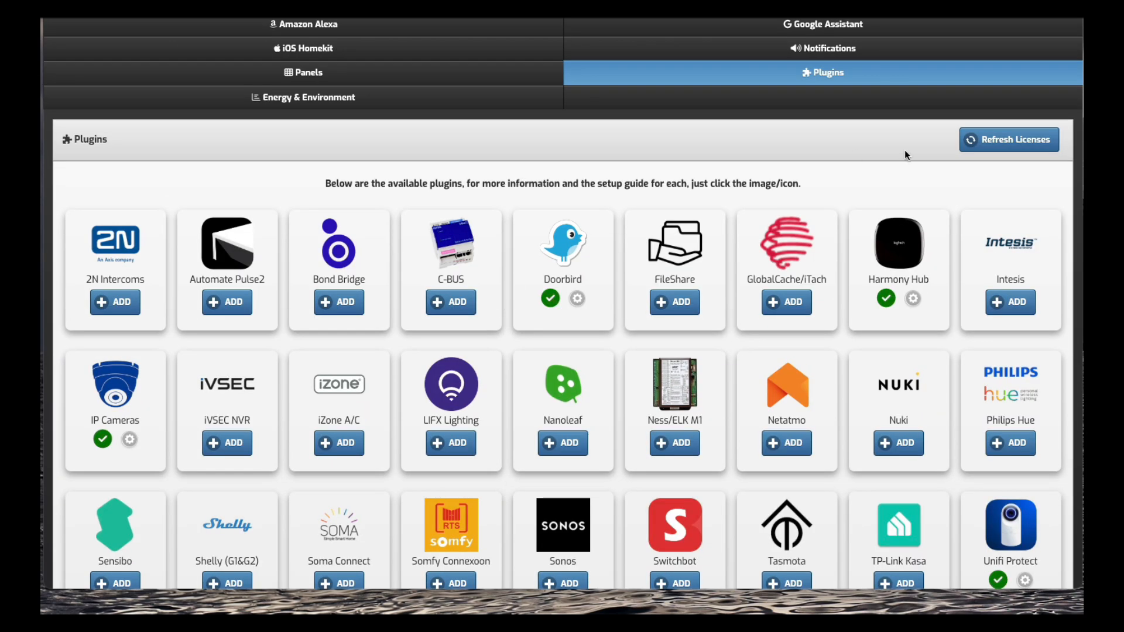
click(912, 299)
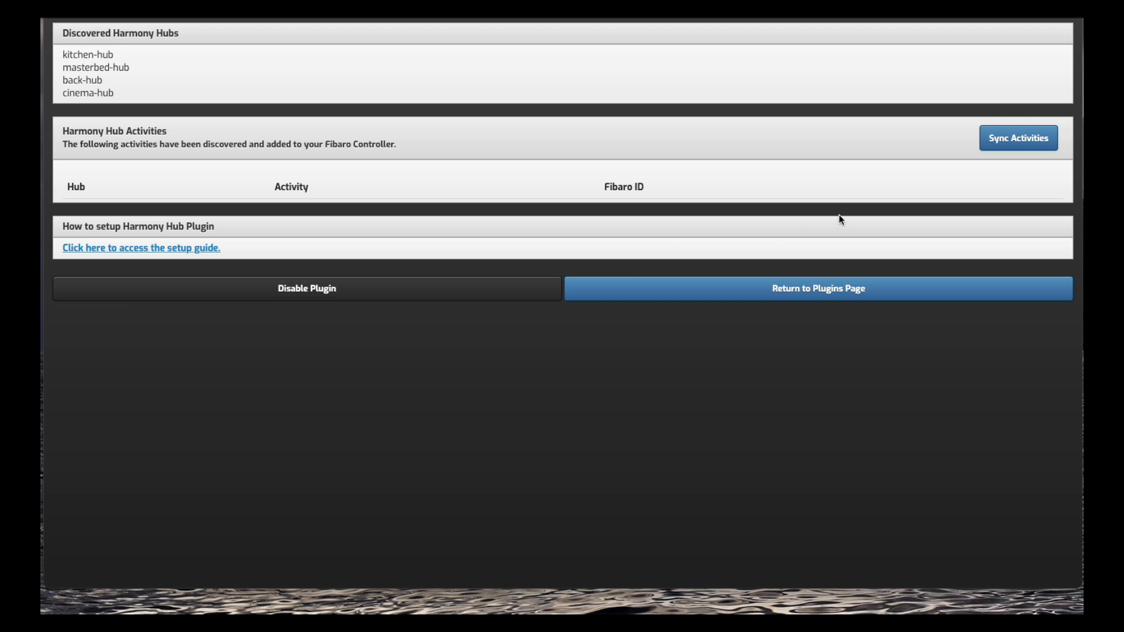
click(1018, 146)
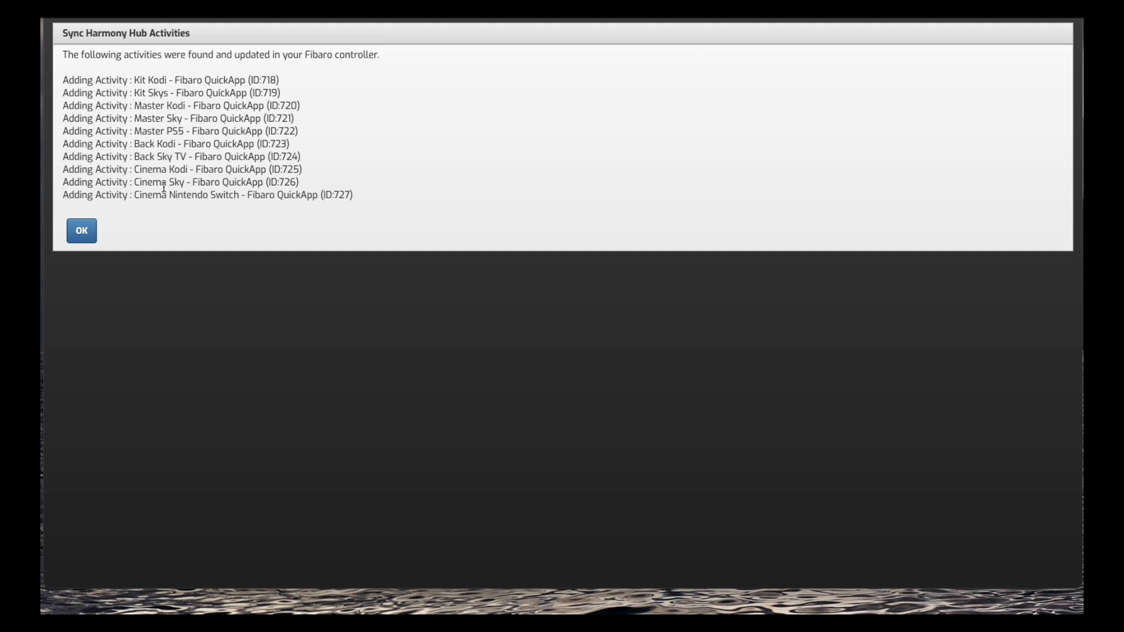
click(86, 232)
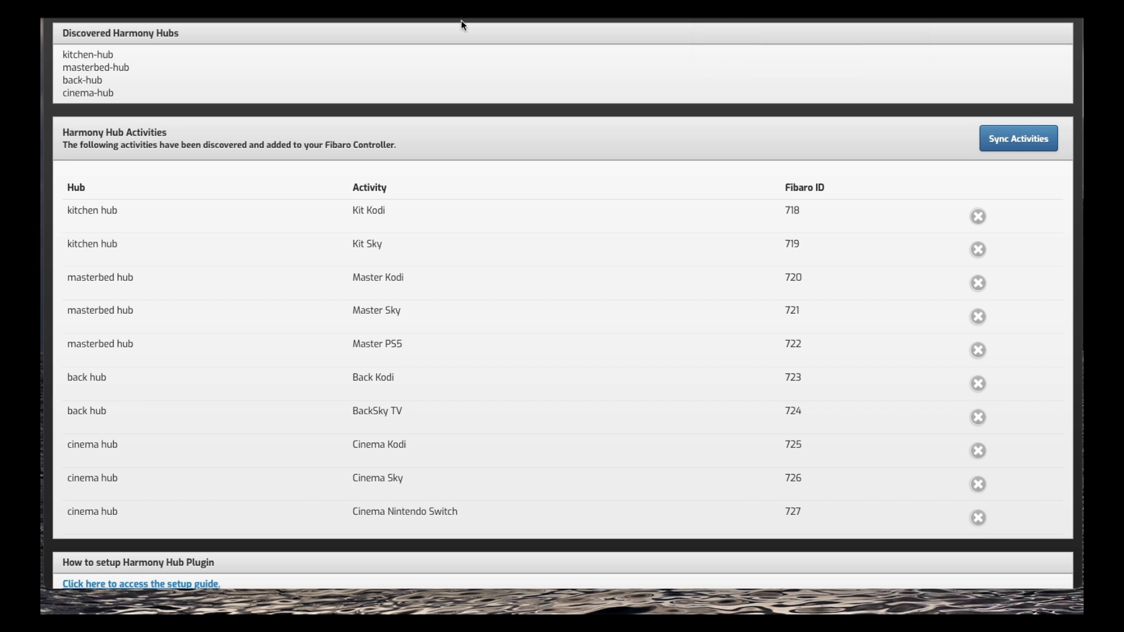
scroll(124, 431, down, 1)
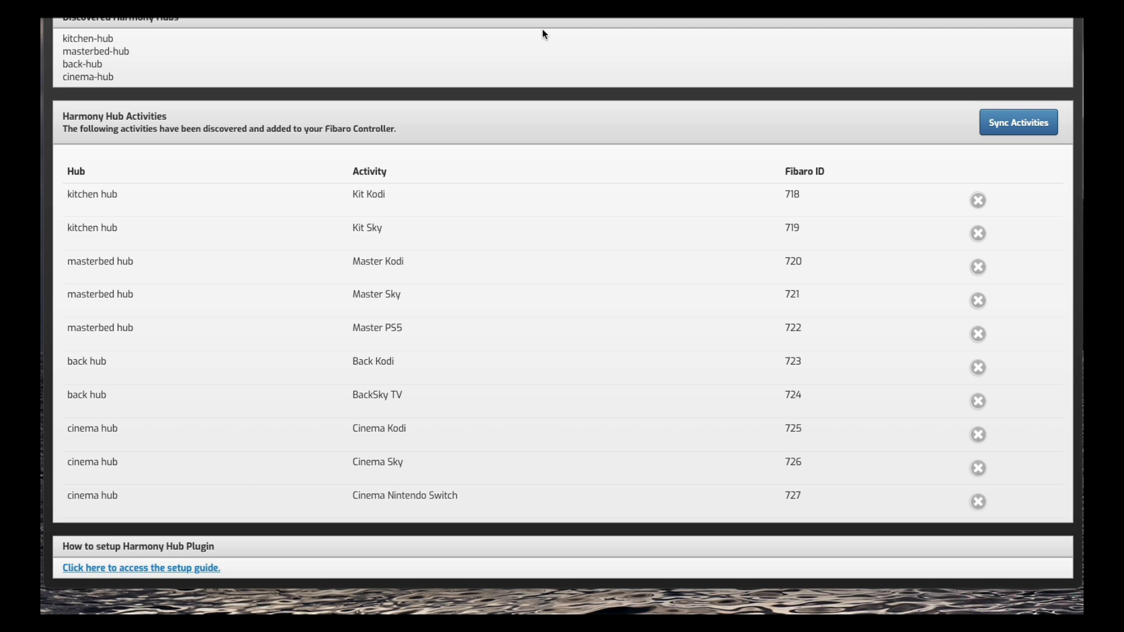
scroll(562, 316, up, 1)
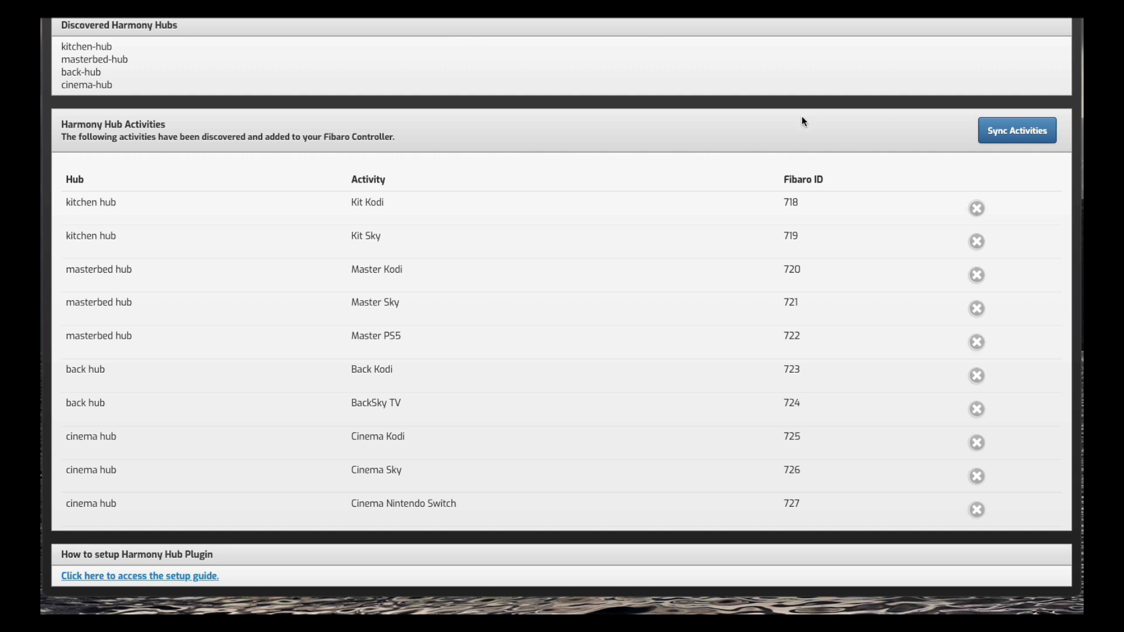
scroll(800, 120, up, 2)
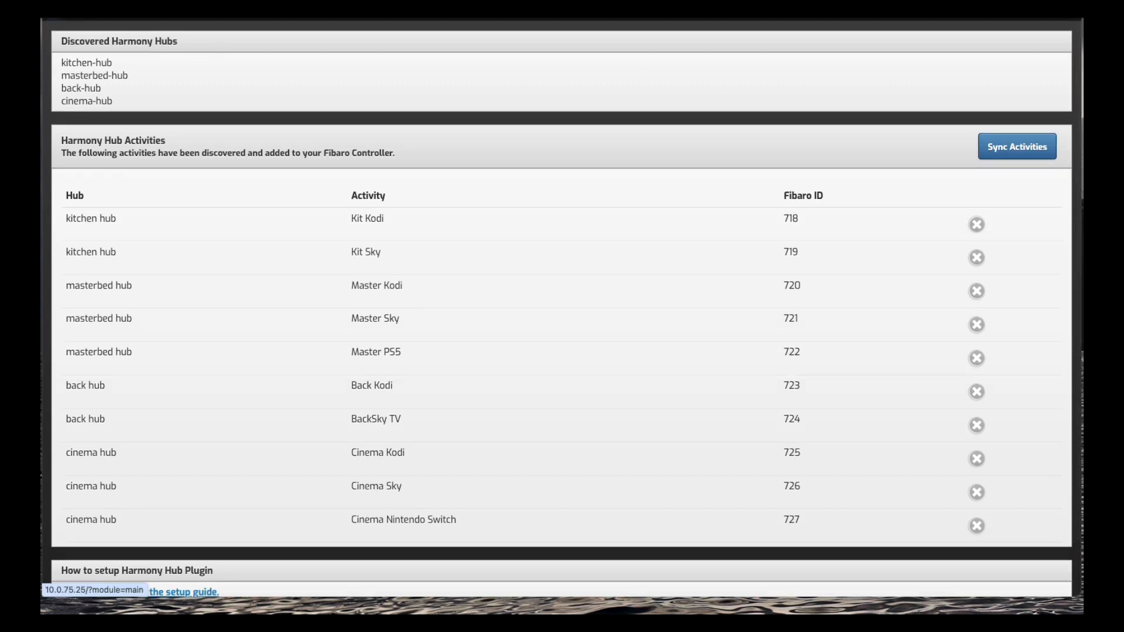
Step: Return to the bridge's plugins overview and look through all available plugins, including Sonos and Virtual GD
click(94, 20)
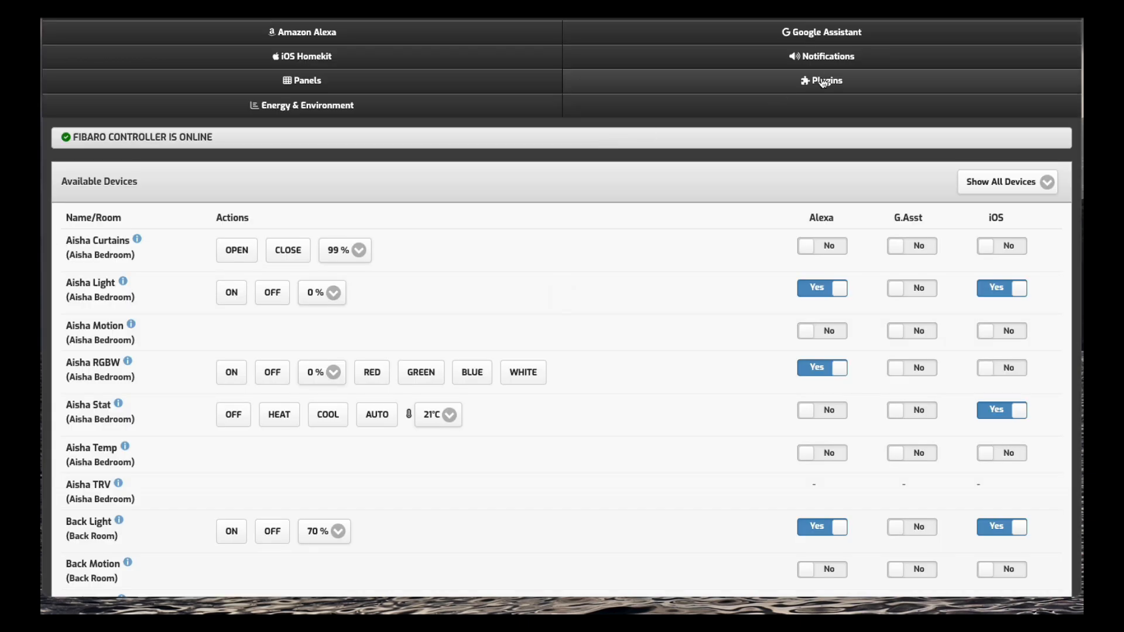
click(822, 81)
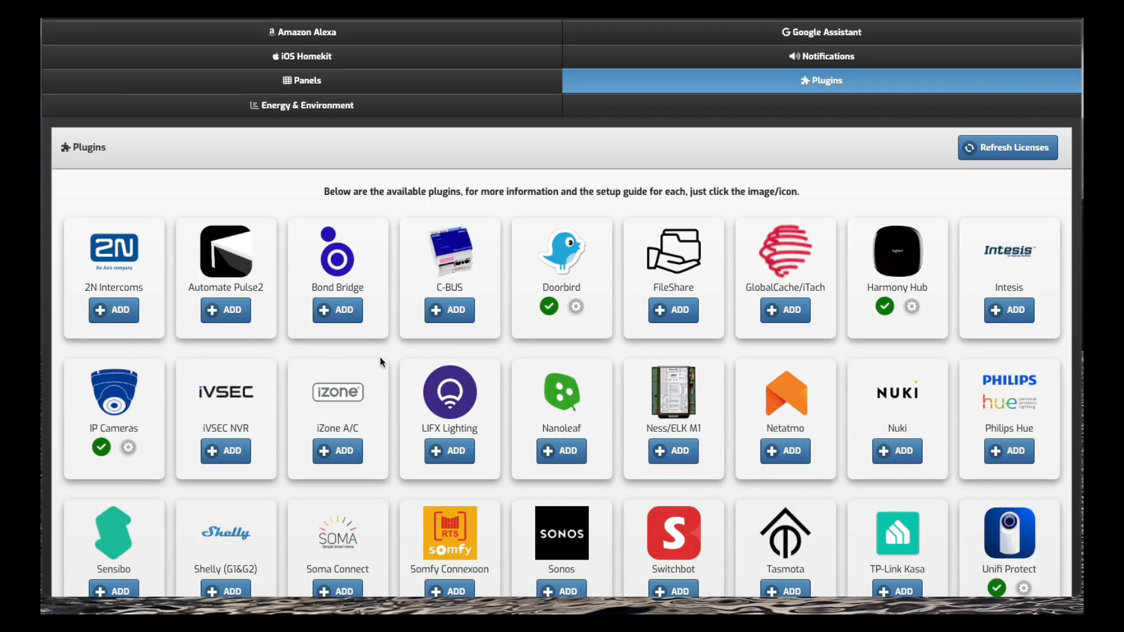
scroll(381, 357, down, 1)
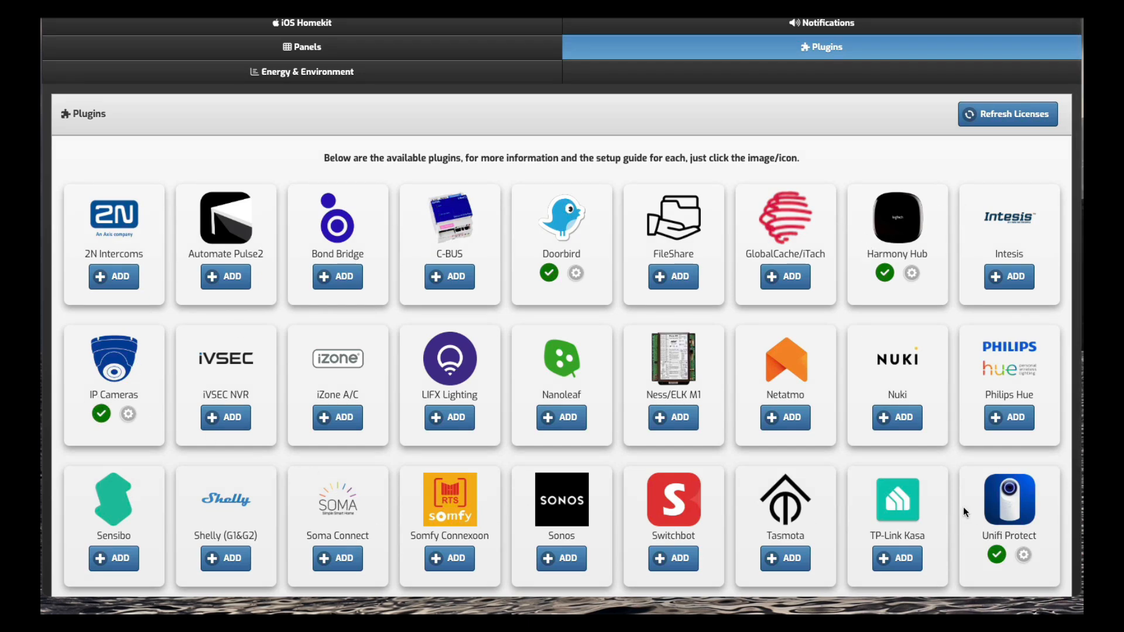
scroll(995, 352, down, 2)
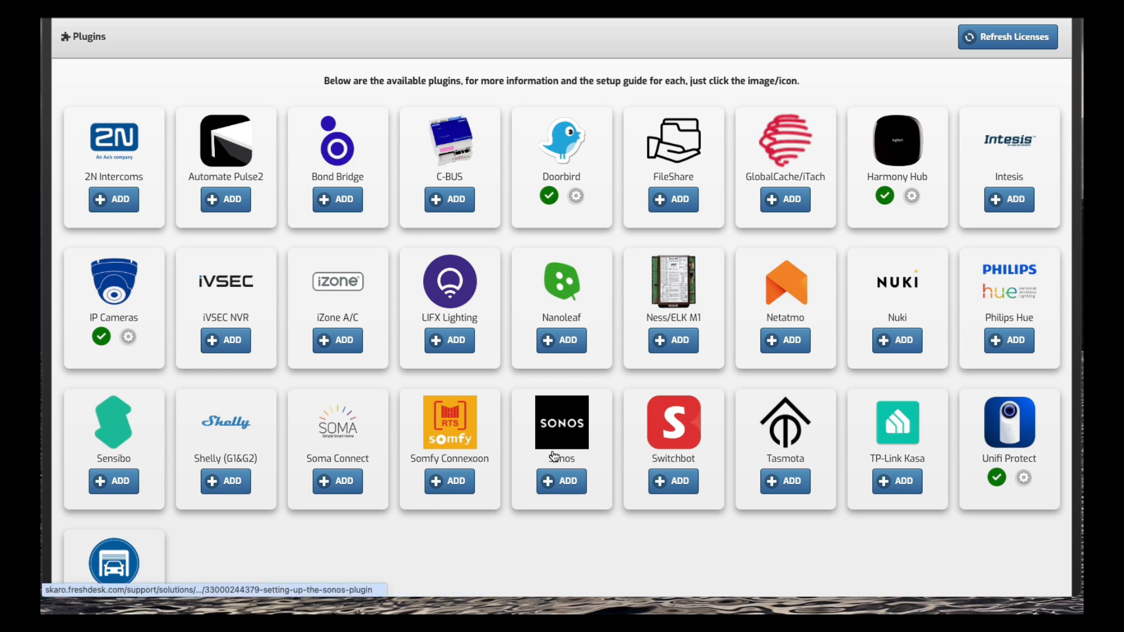
scroll(552, 475, down, 2)
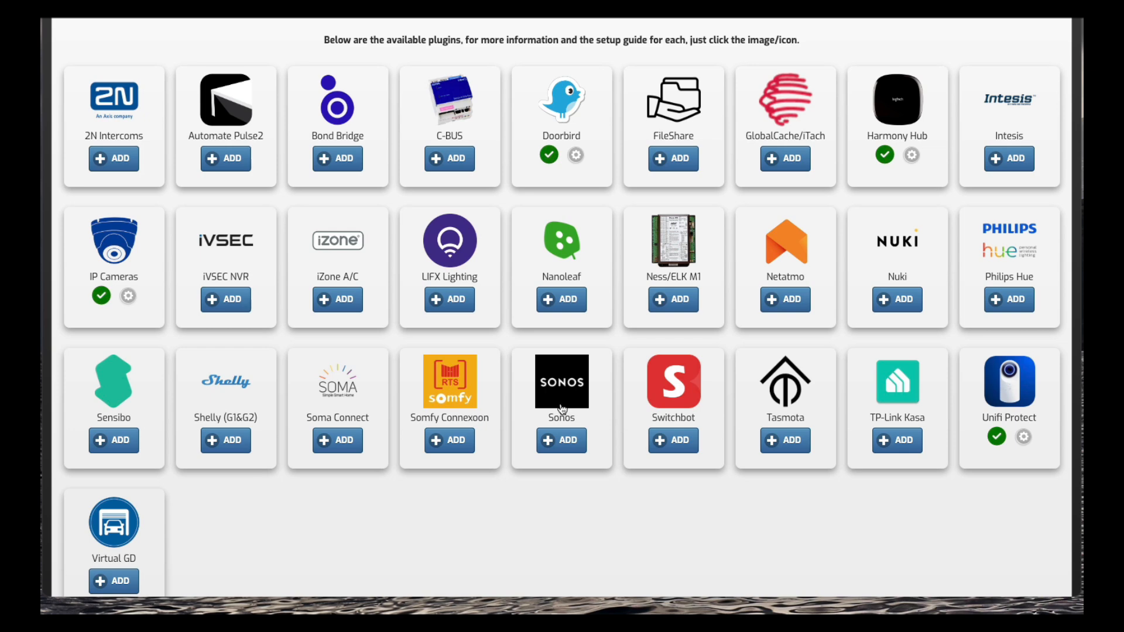
scroll(562, 409, down, 1)
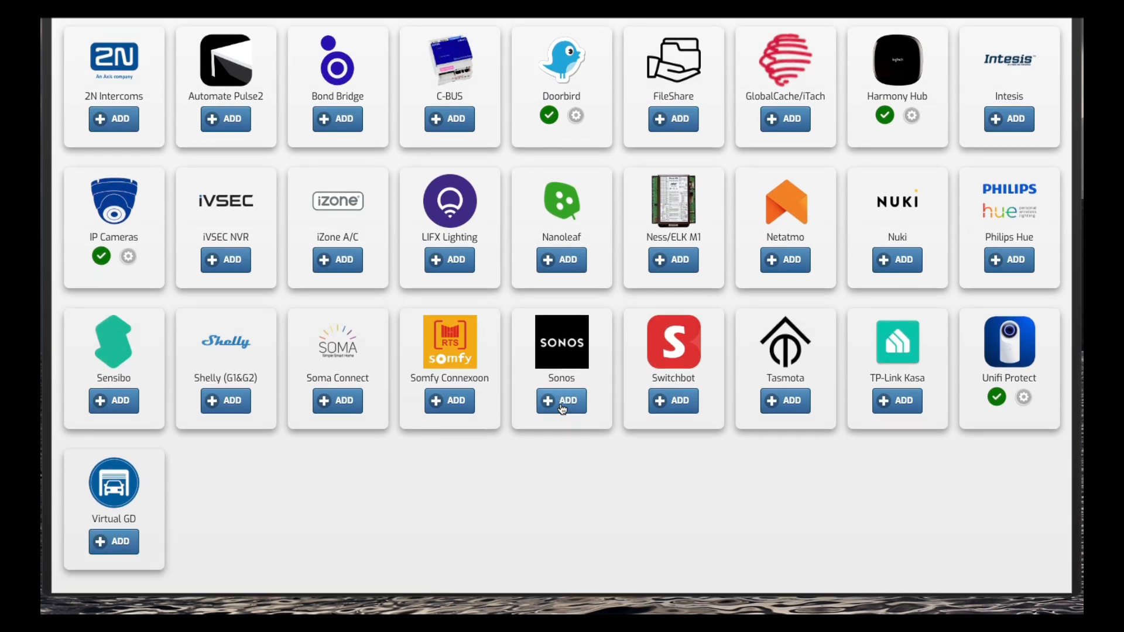
scroll(562, 409, up, 1)
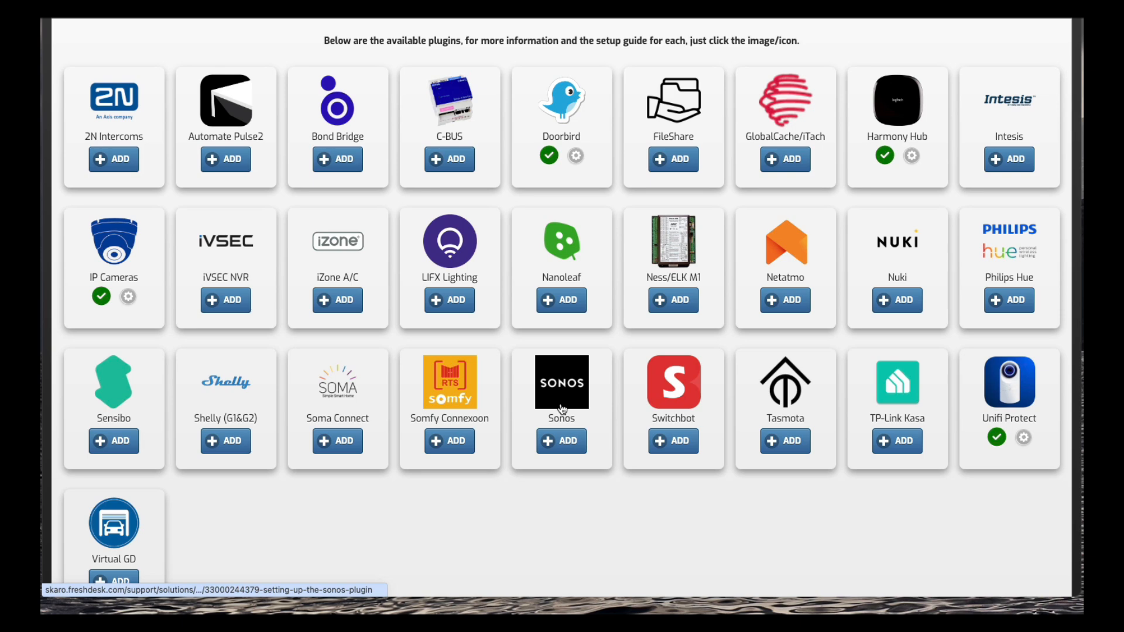
scroll(562, 409, up, 1)
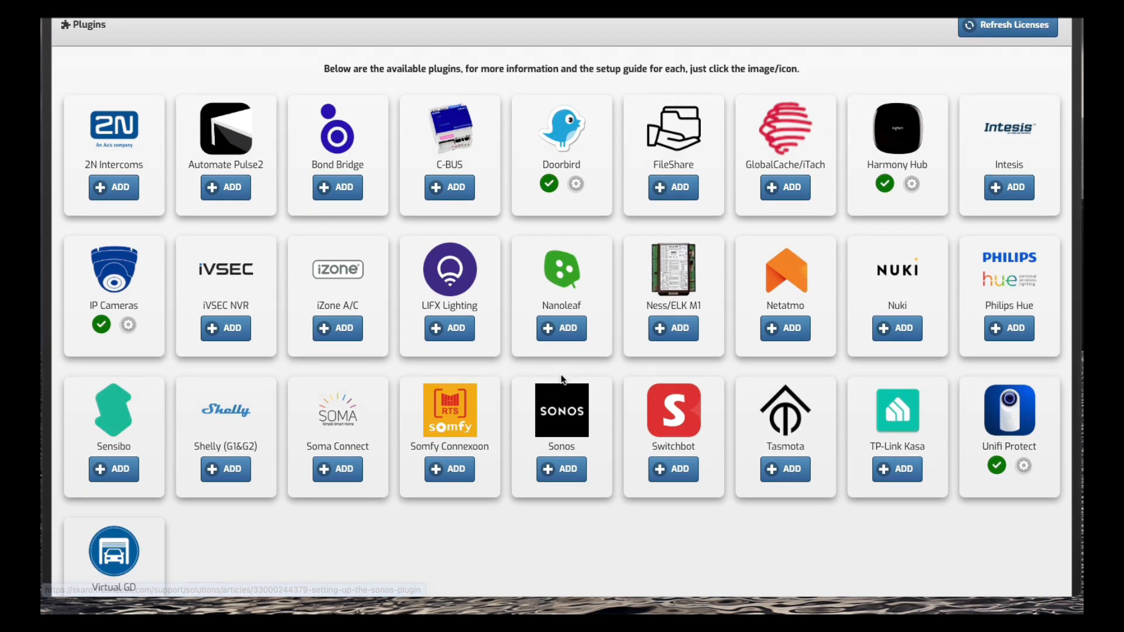
Step: Switch to the Fibaro controller and view the Harmony activity devices in the Whole House list
scroll(560, 379, up, 4)
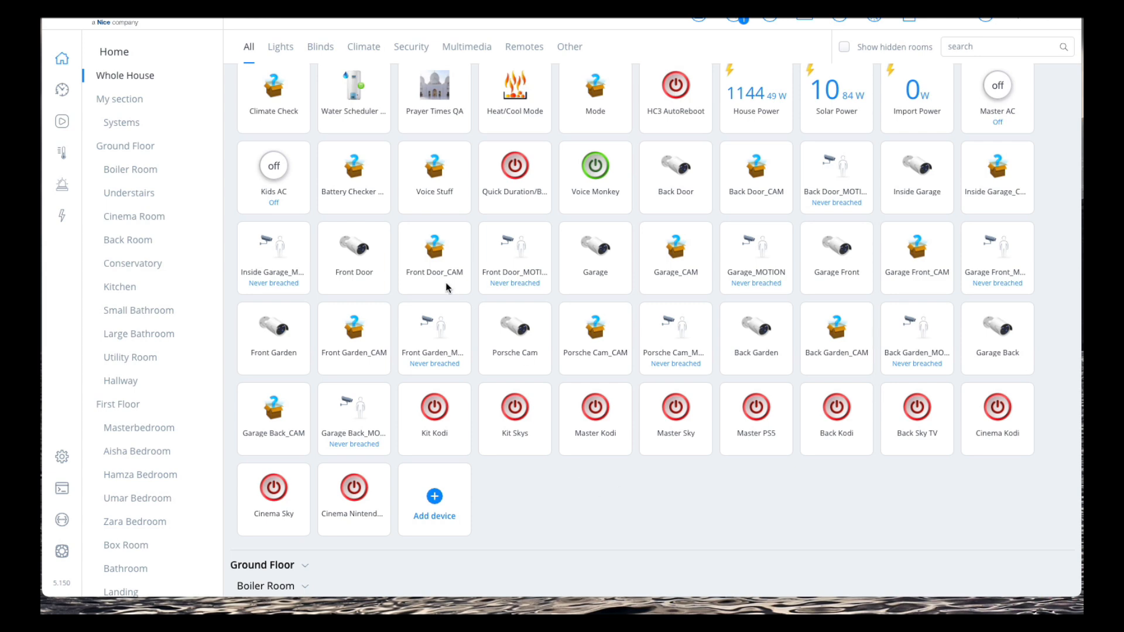
scroll(448, 287, down, 1)
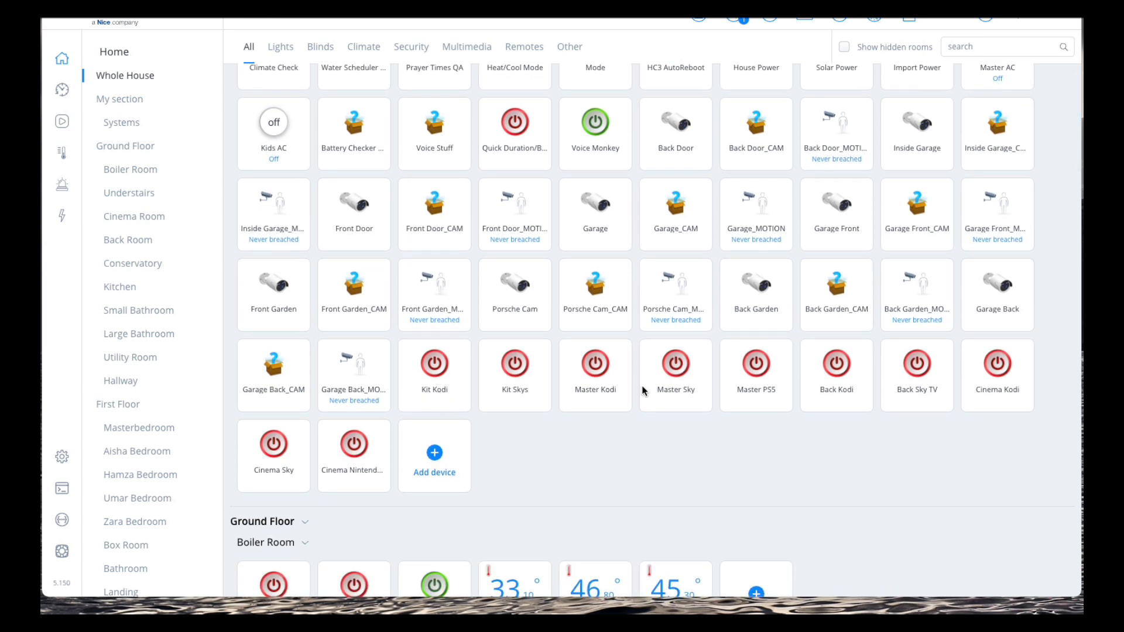